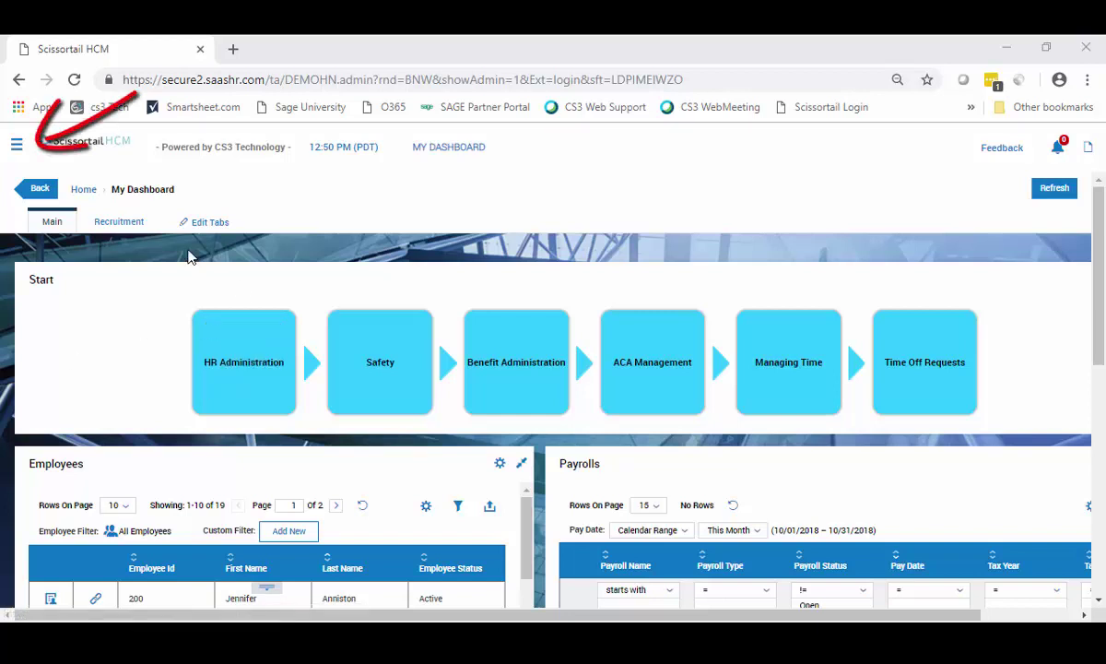
Go to Company Settings › HR Setup › Custom Forms to list the 4 existing forms
{"action": "left_click", "coordinate": [18, 147]}
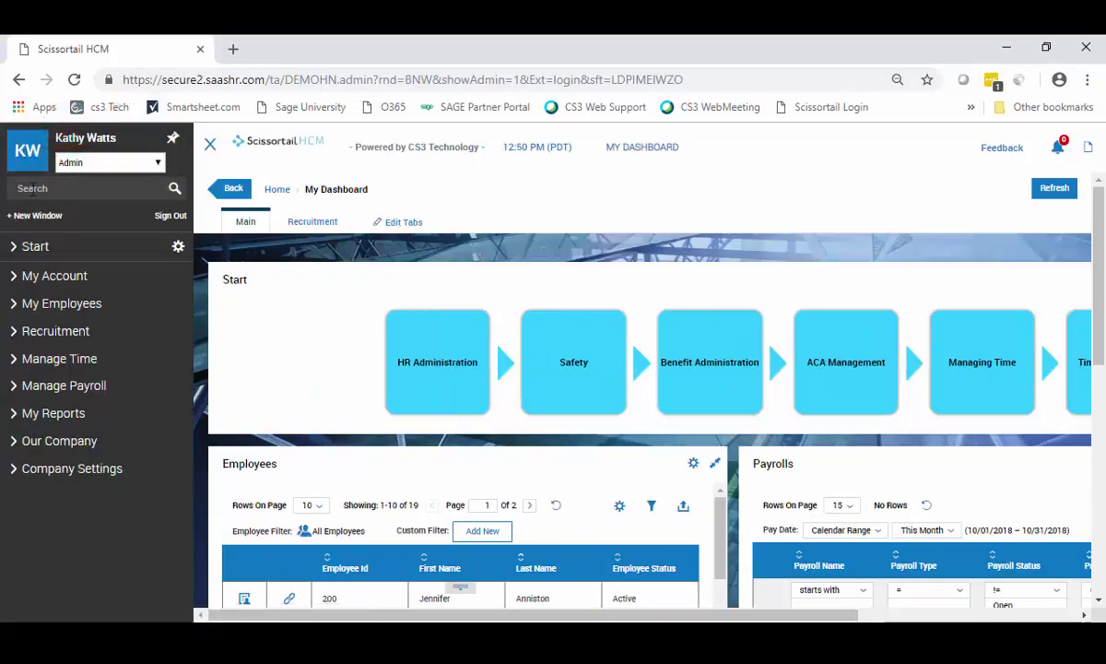
{"action": "left_click", "coordinate": [74, 469]}
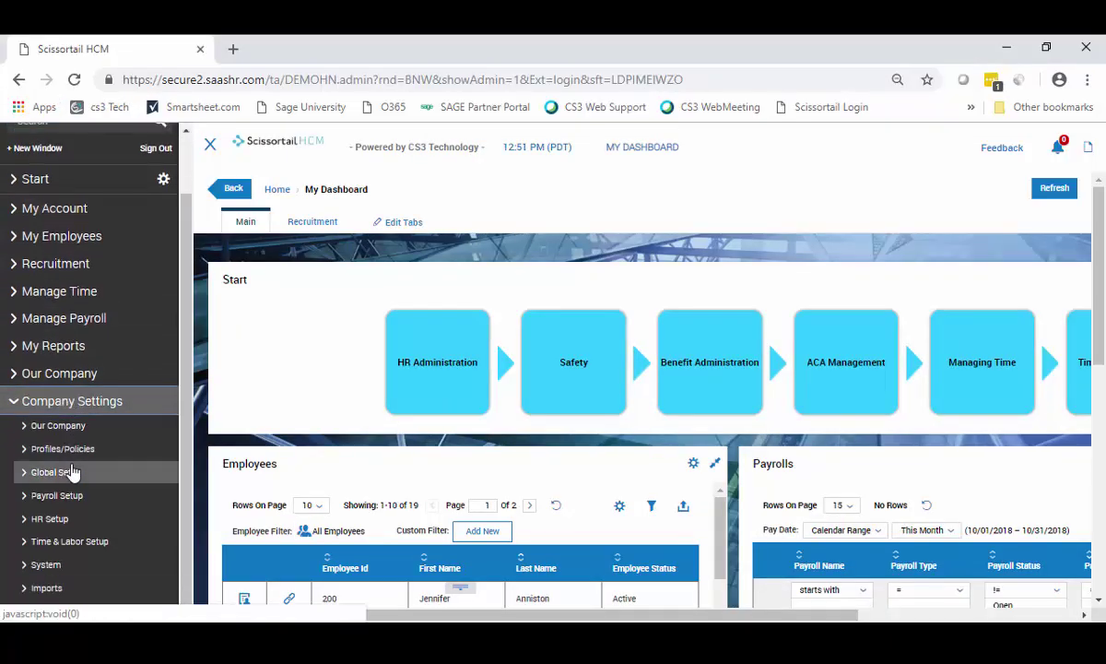
{"action": "left_click", "coordinate": [58, 522]}
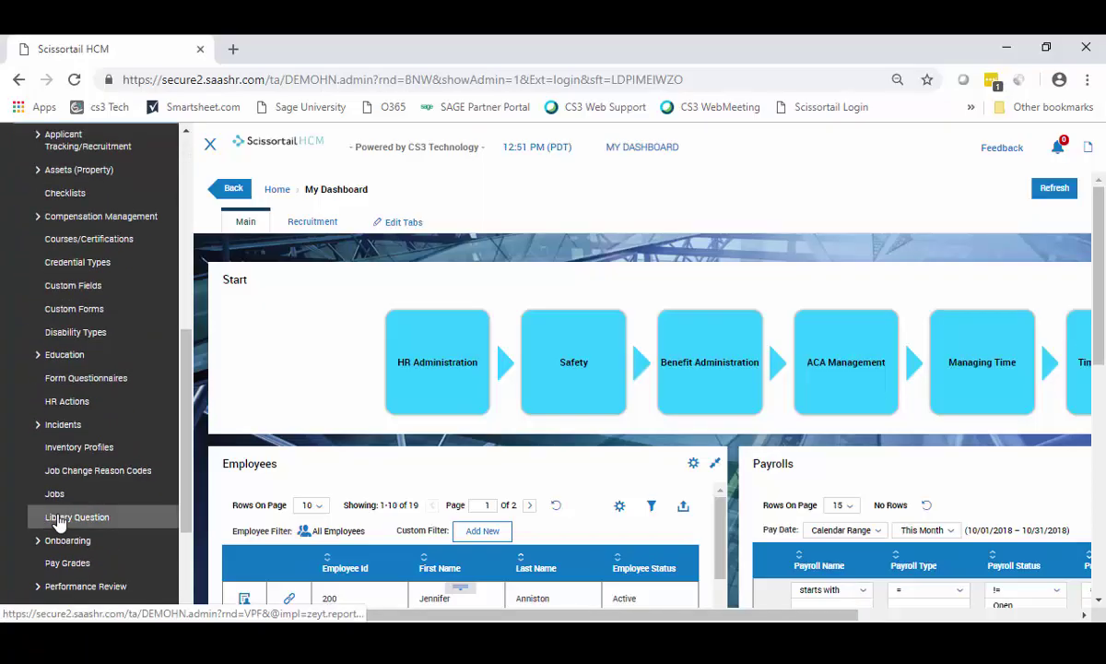
{"action": "left_click", "coordinate": [69, 312]}
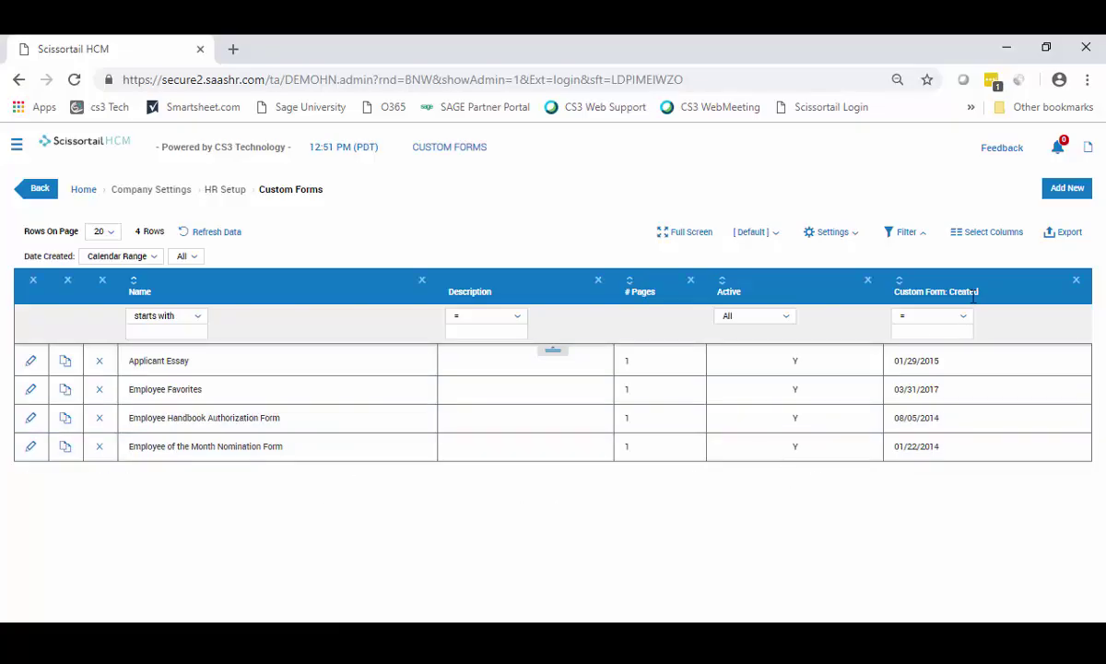
Add and save an active form named 'Emergency Contacts' with matching description, after fixing a typo in the name
{"action": "left_click", "coordinate": [1063, 191]}
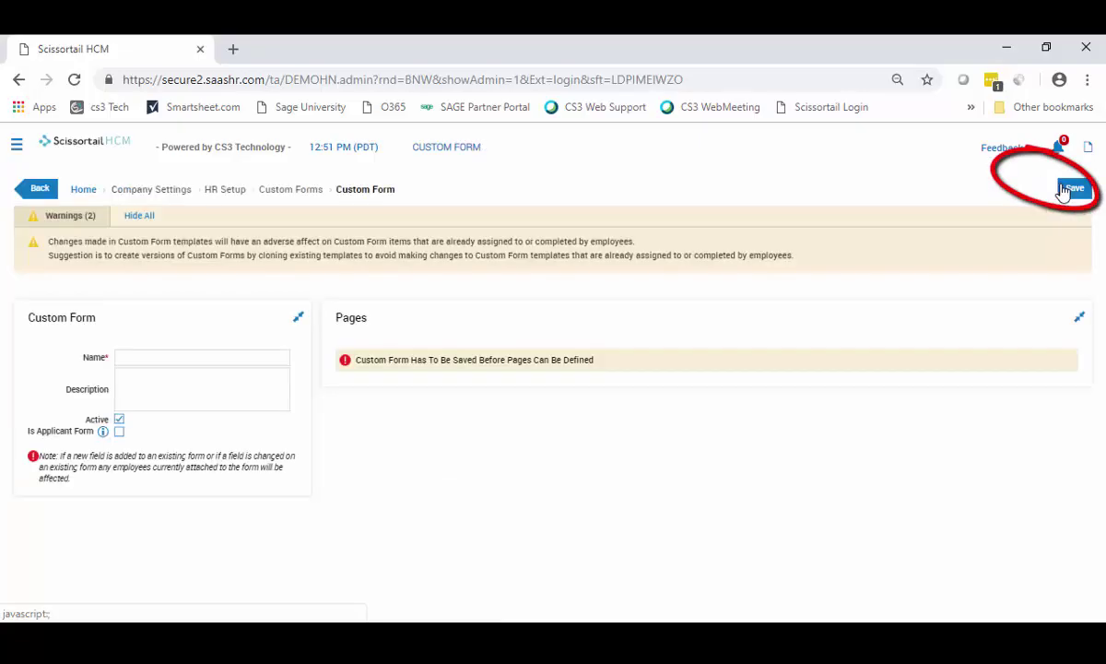
{"action": "left_click", "coordinate": [230, 359]}
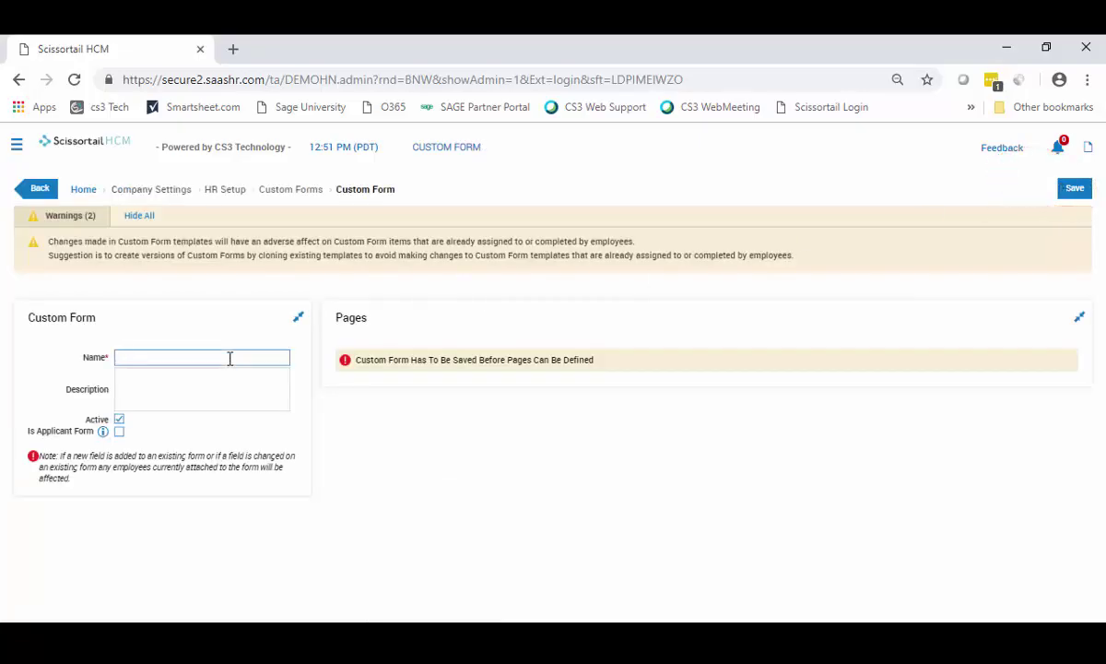
{"action": "type", "text": "Emerngency"}
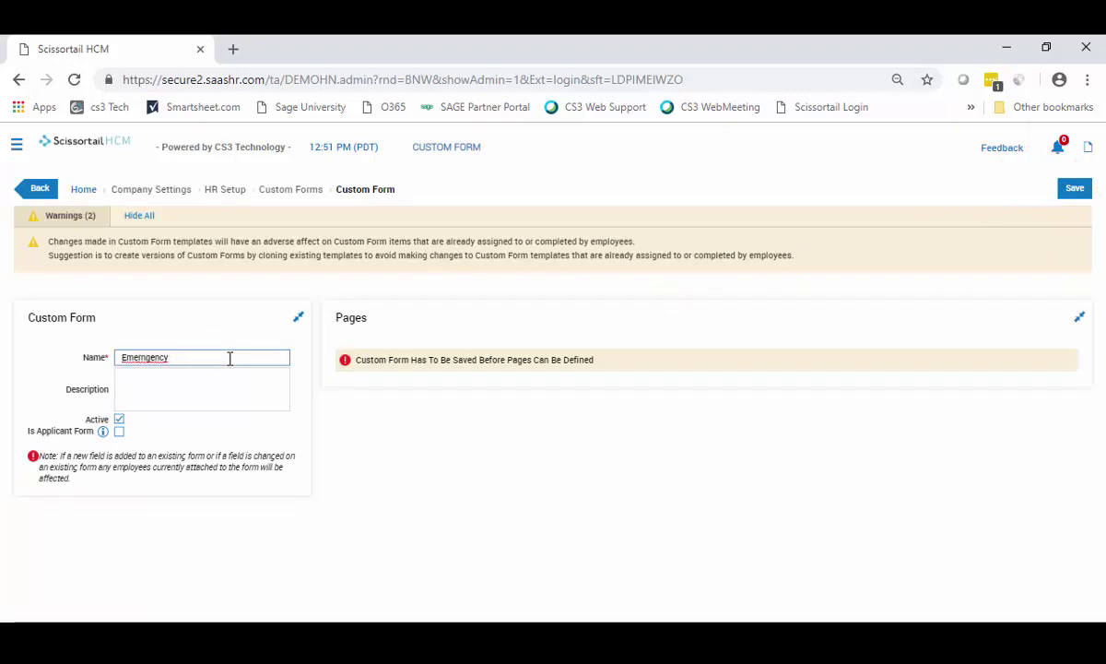
{"action": "double_click", "coordinate": [230, 358]}
{"action": "type", "text": "Emergency"}
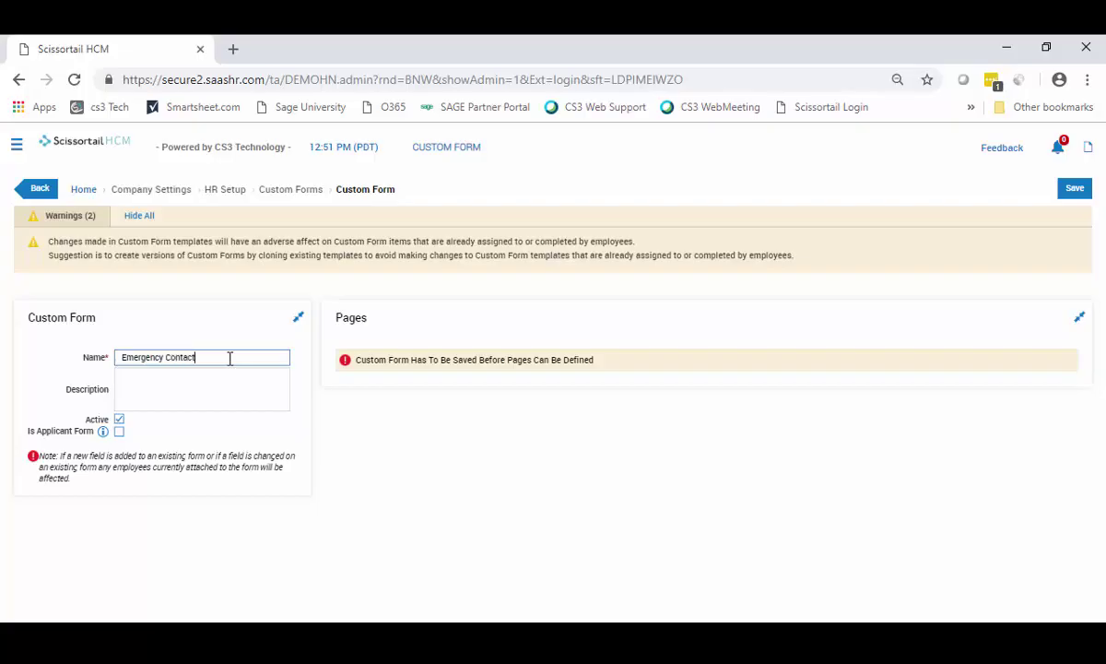
{"action": "key", "text": "Tab"}
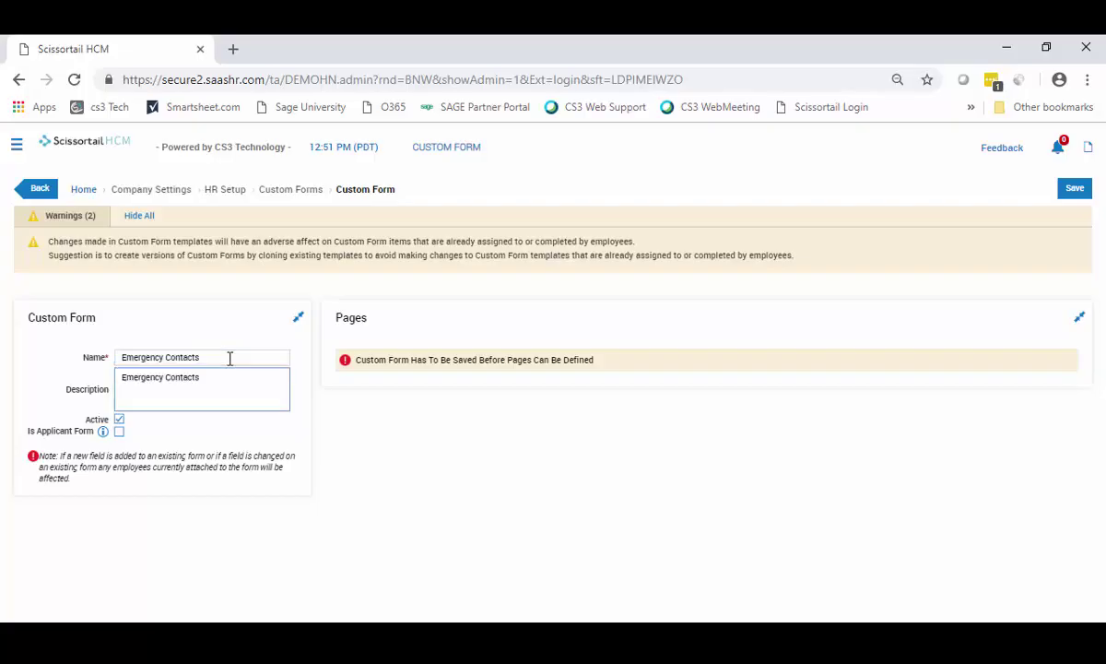
{"action": "left_click", "coordinate": [427, 463]}
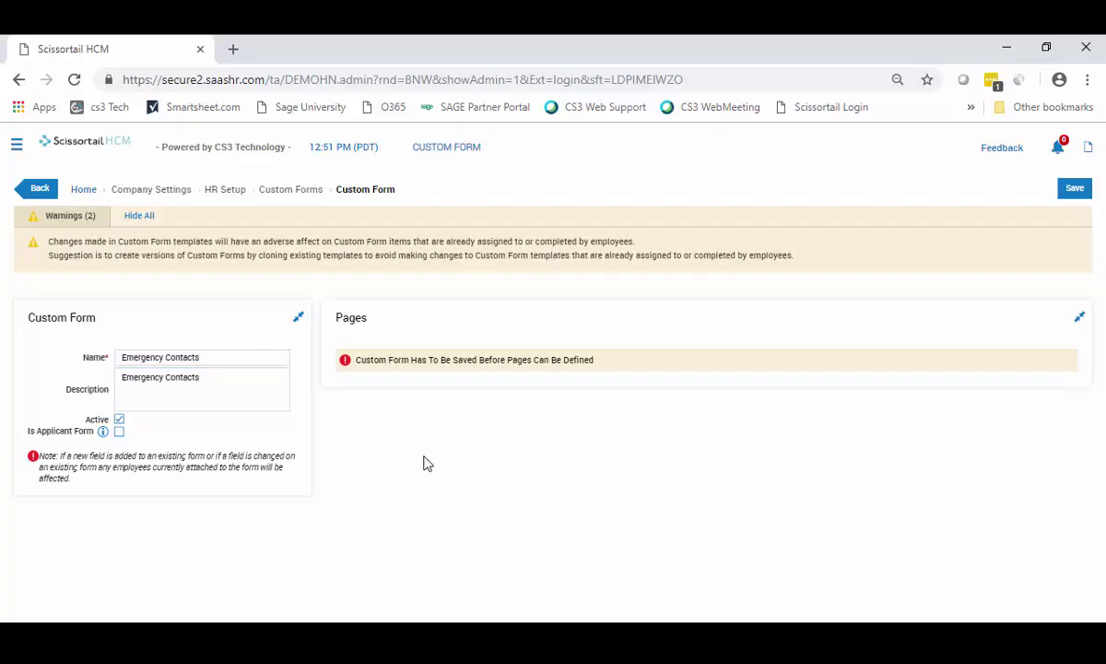
{"action": "left_click", "coordinate": [1075, 189]}
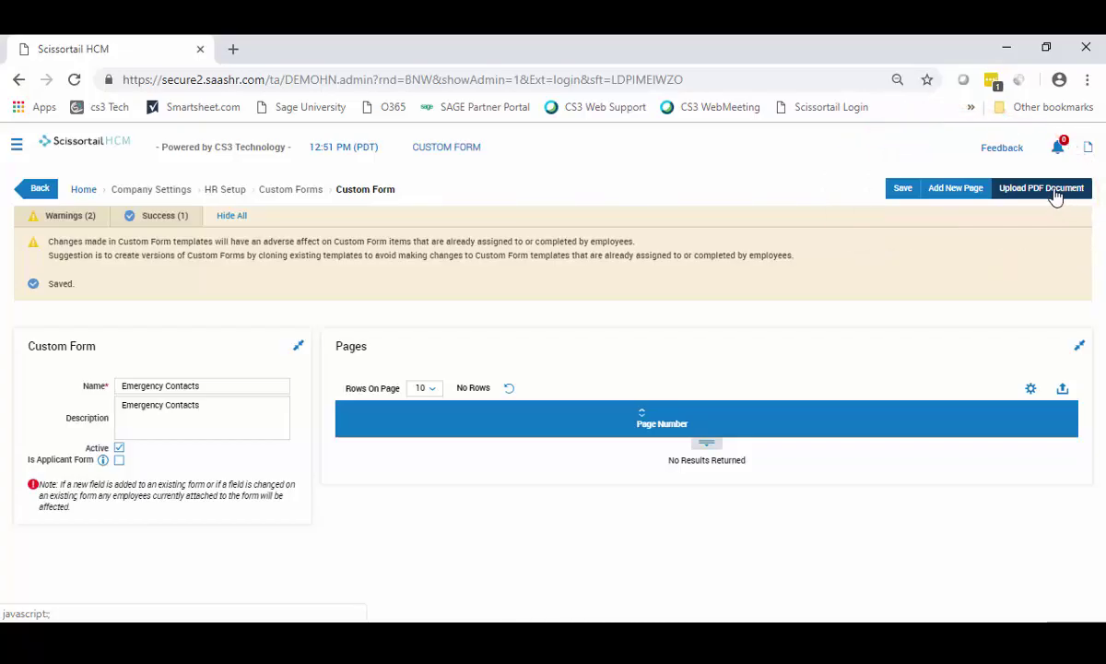
Upload Emergency Information Form.pdf as the Emergency Contacts form's background document
{"action": "left_click", "coordinate": [1057, 195]}
{"action": "left_click", "coordinate": [468, 405]}
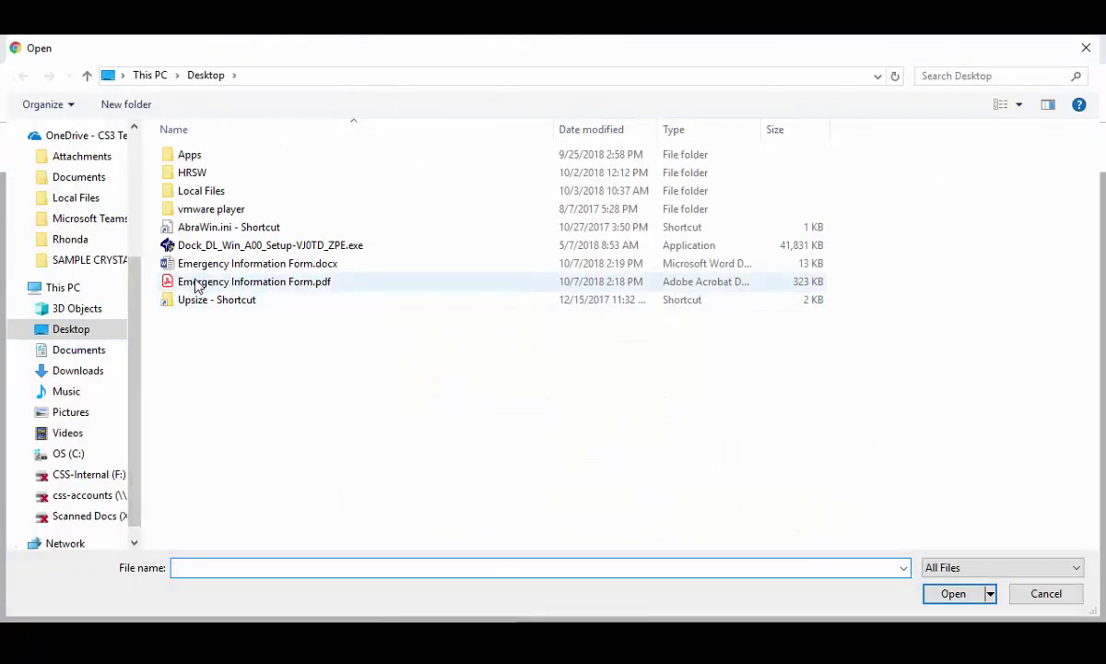
{"action": "double_click", "coordinate": [197, 282]}
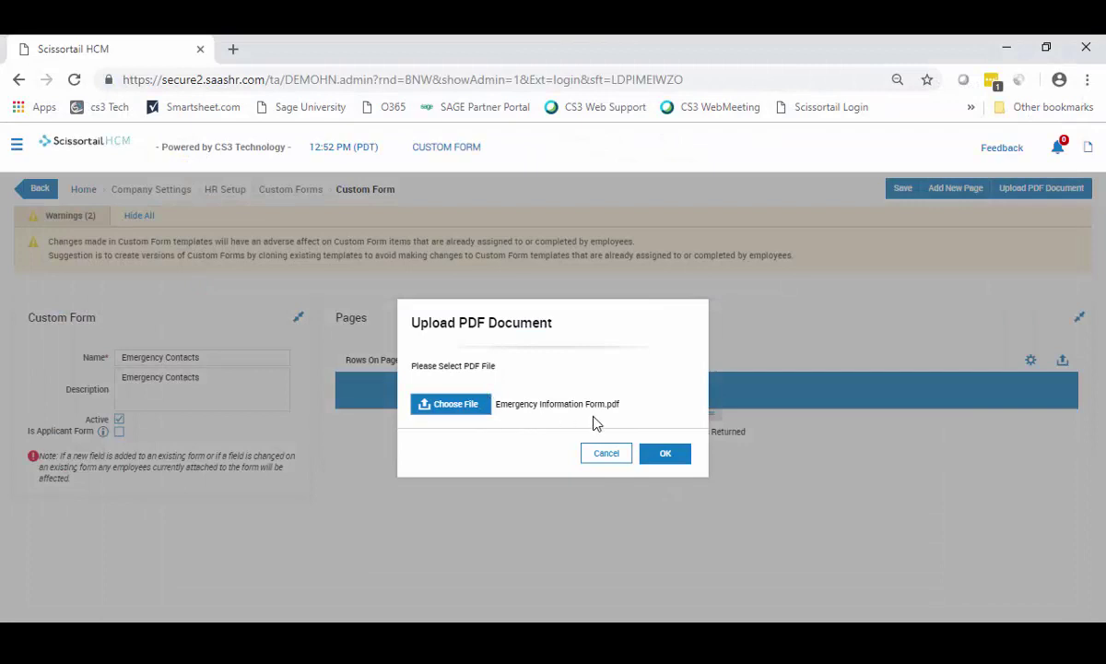
{"action": "left_click", "coordinate": [673, 463]}
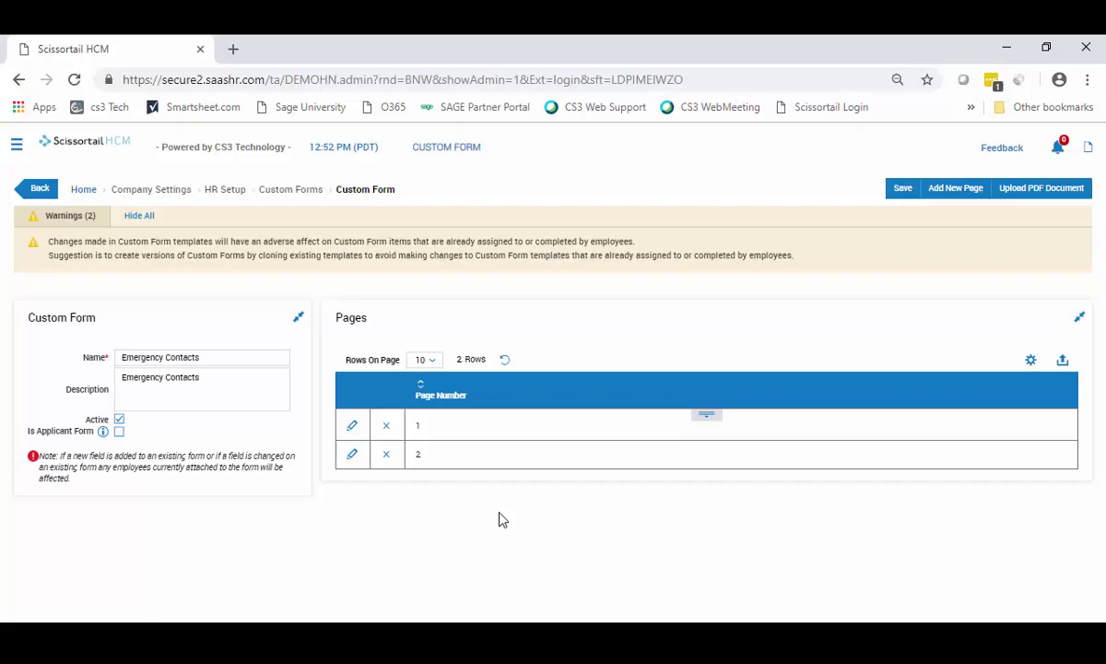
Open page 1, add a new field, and set its name and description to 'Employee Name'
{"action": "left_click", "coordinate": [353, 429]}
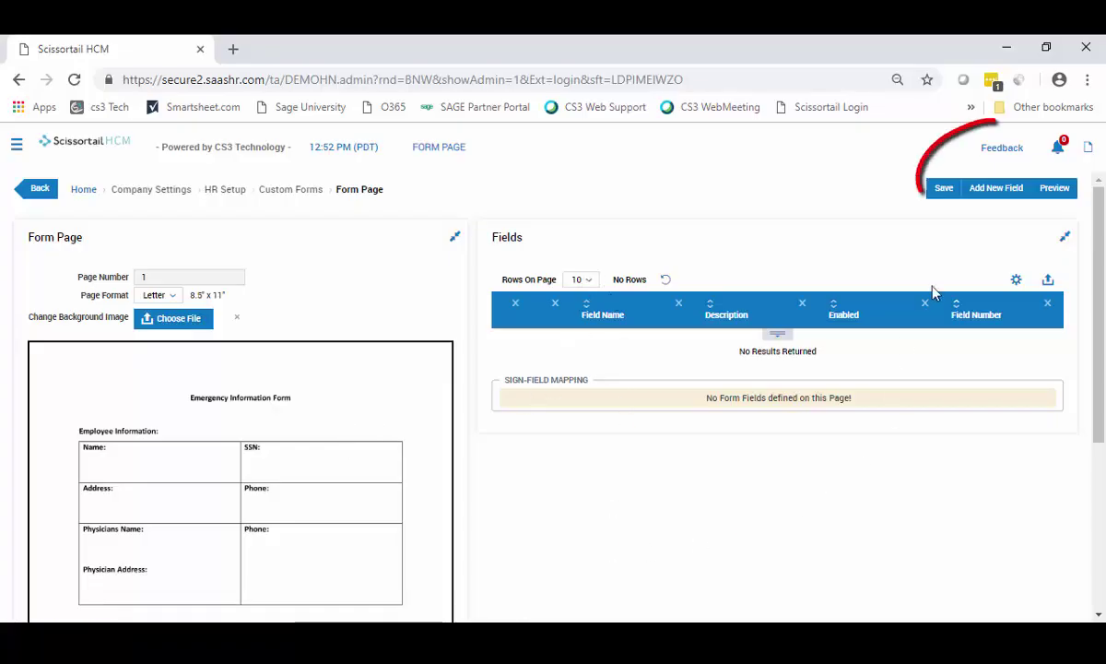
{"action": "left_click", "coordinate": [996, 196]}
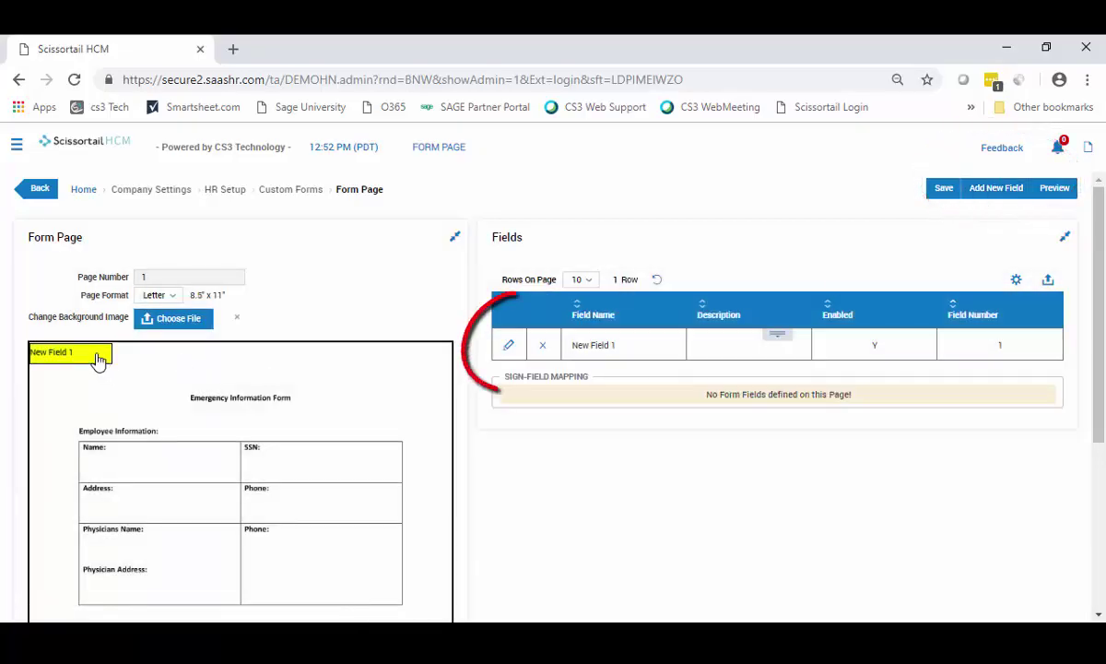
{"action": "left_click", "coordinate": [510, 348]}
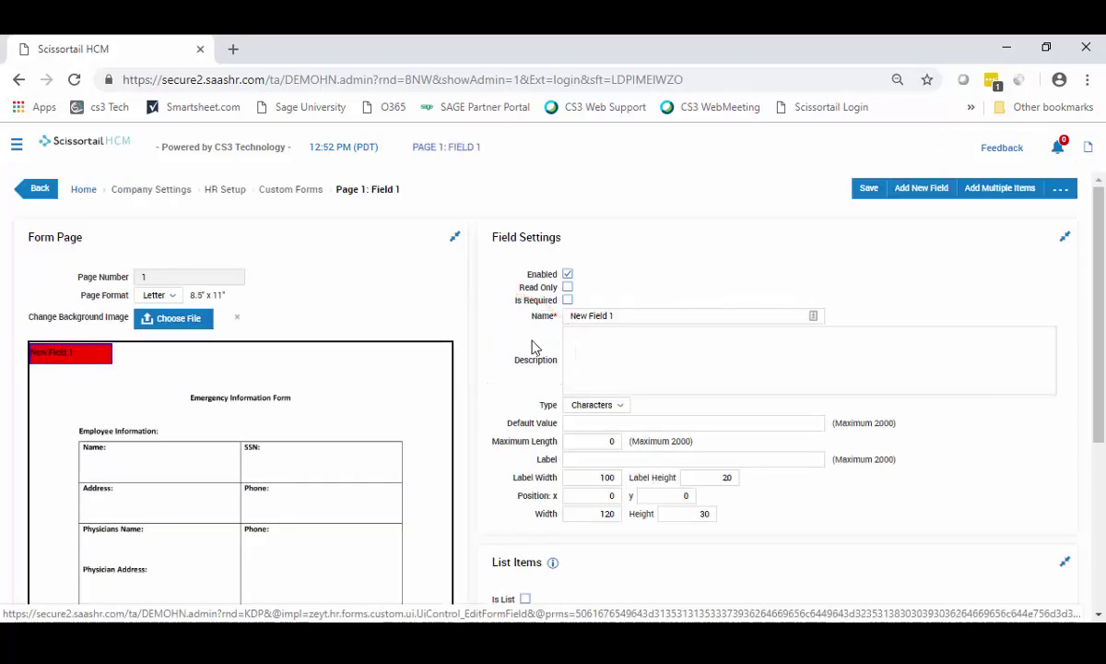
{"action": "left_click_drag", "start_coordinate": [630, 315], "coordinate": [548, 318]}
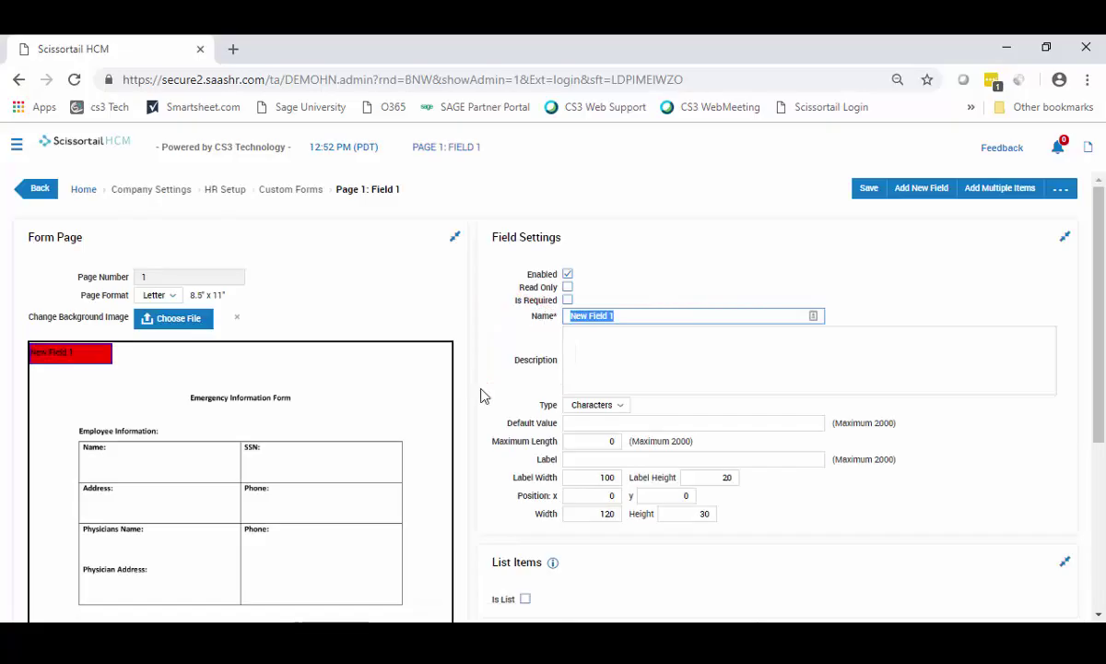
{"action": "type", "text": "Employee Name"}
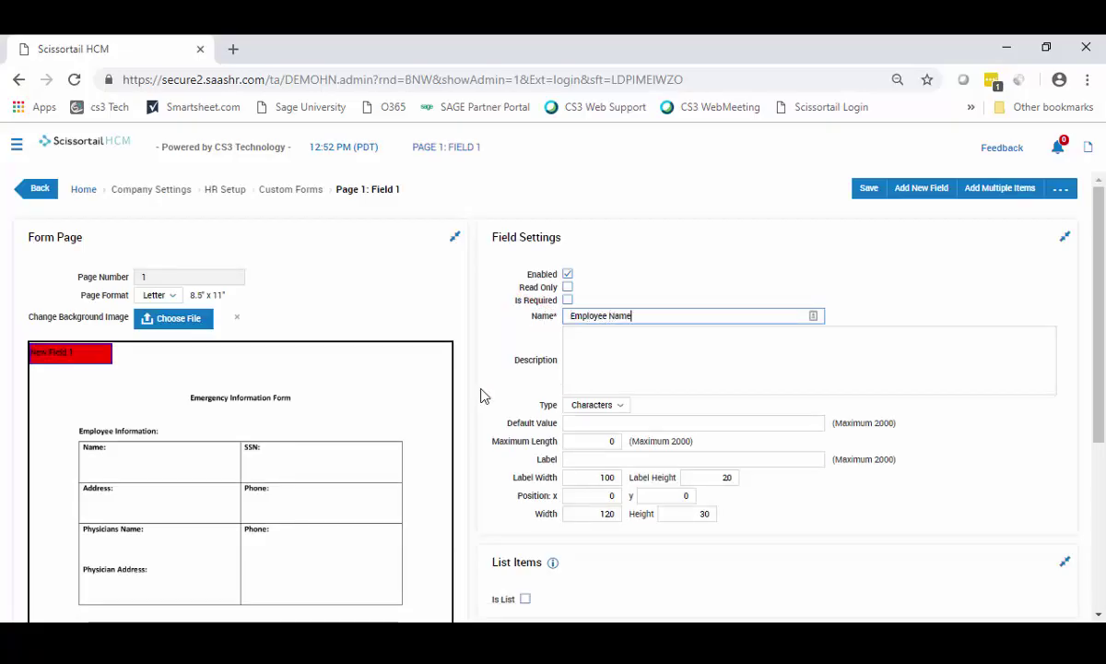
{"action": "key", "text": "ctrl+a"}
{"action": "key", "text": "ctrl+c"}
{"action": "key", "text": "Tab"}
{"action": "key", "text": "ctrl+v"}
{"action": "key", "text": "Tab"}
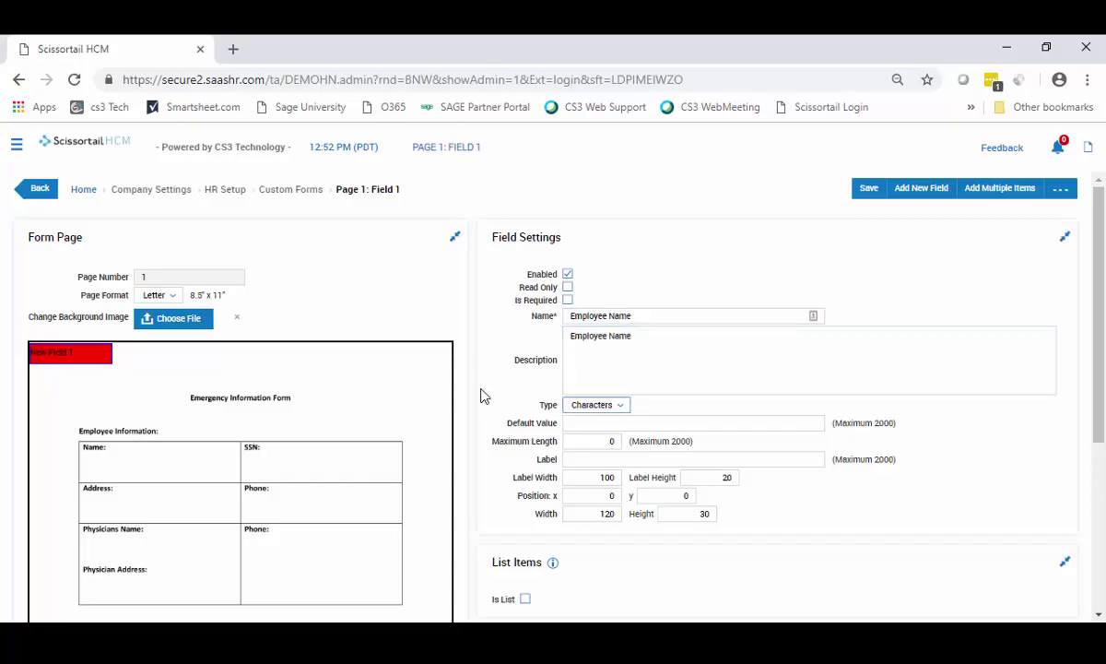
Set the field type to Employee, linked to the employee's Full Name
{"action": "left_click", "coordinate": [623, 411]}
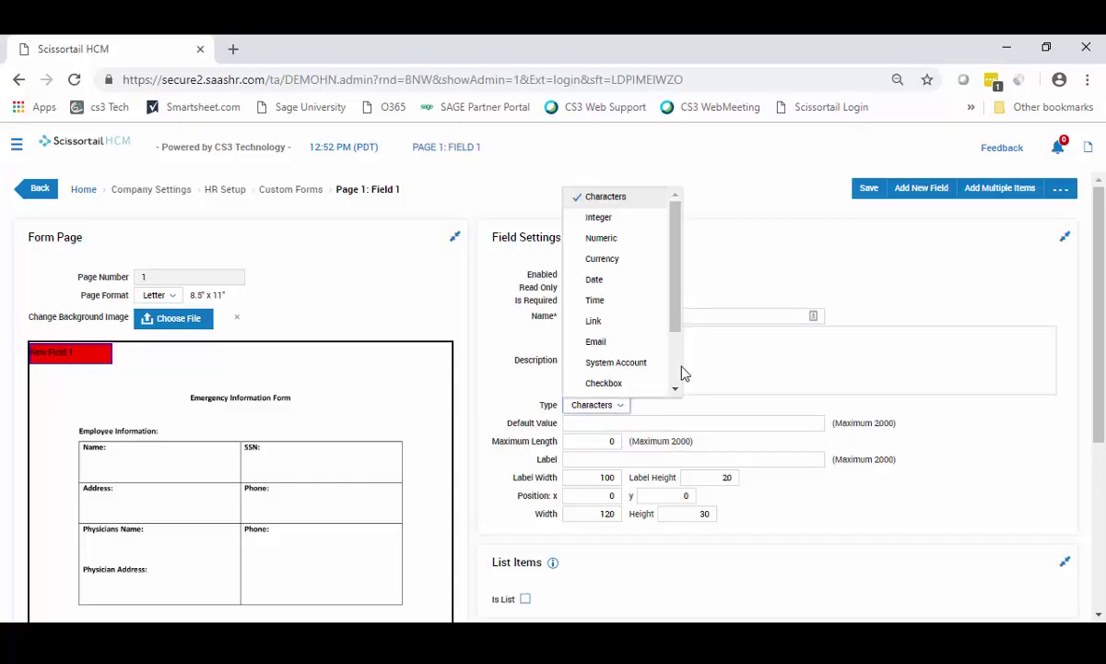
{"action": "scroll", "coordinate": [678, 372], "scroll_direction": "down", "scroll_amount": 3}
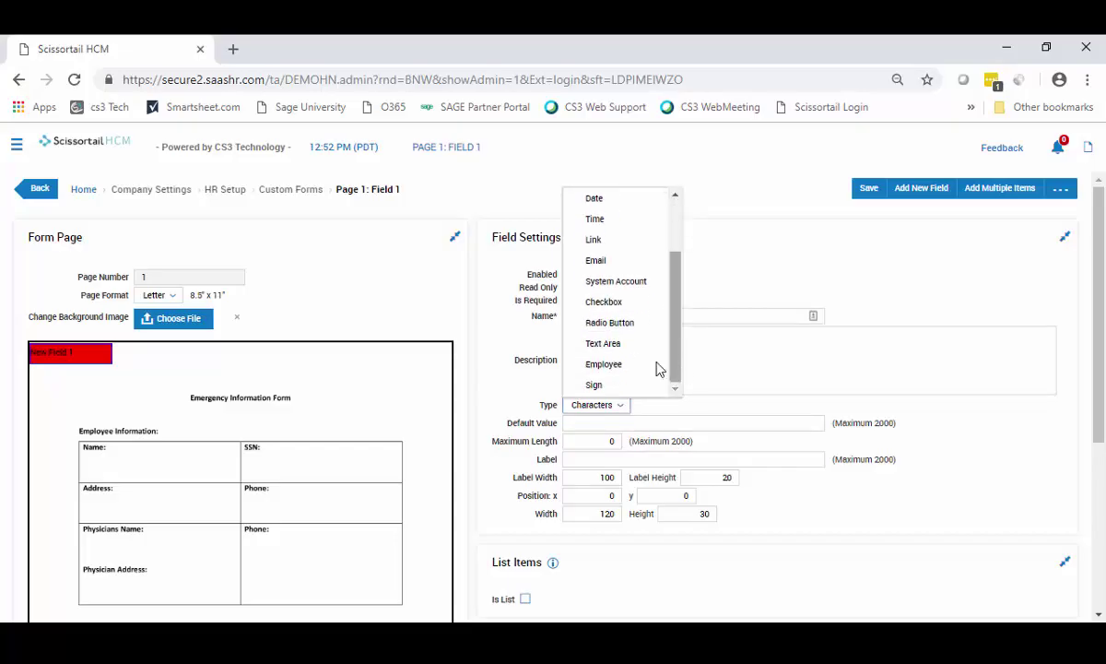
{"action": "left_click", "coordinate": [615, 369]}
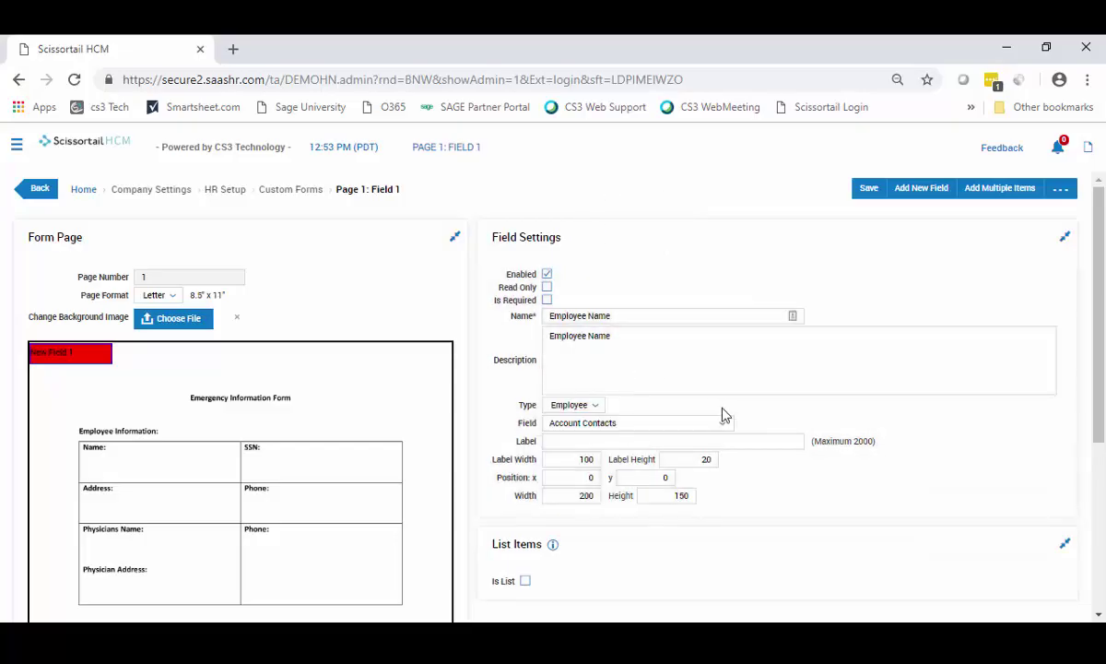
{"action": "left_click", "coordinate": [724, 429]}
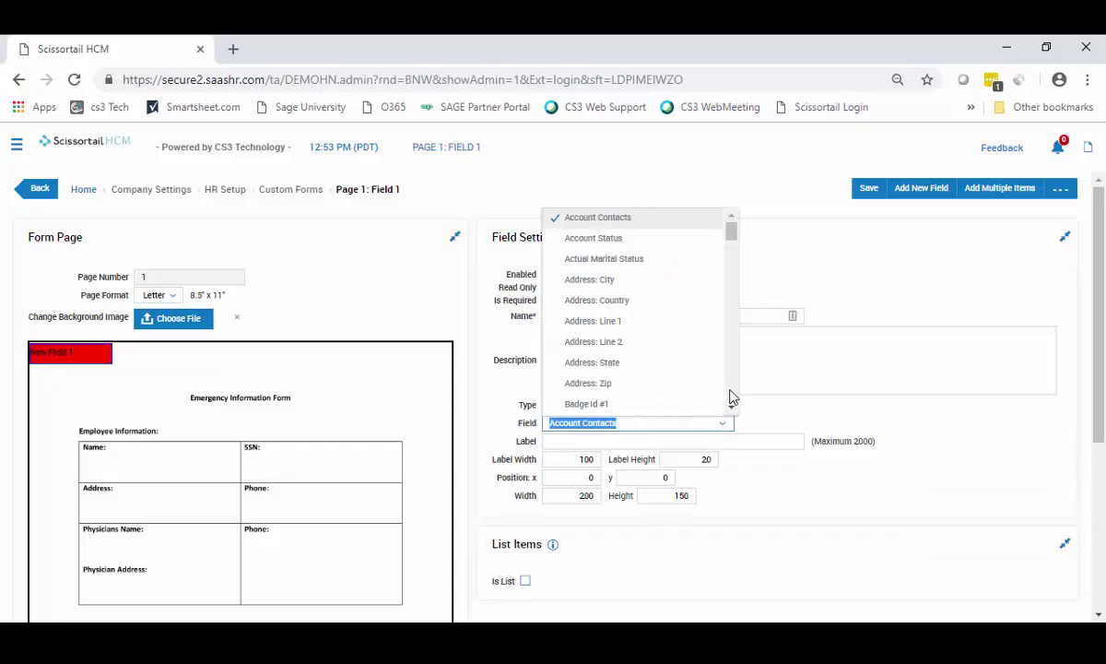
{"action": "scroll", "coordinate": [734, 398], "scroll_direction": "down", "scroll_amount": 2}
{"action": "scroll", "coordinate": [734, 398], "scroll_direction": "down", "scroll_amount": 8}
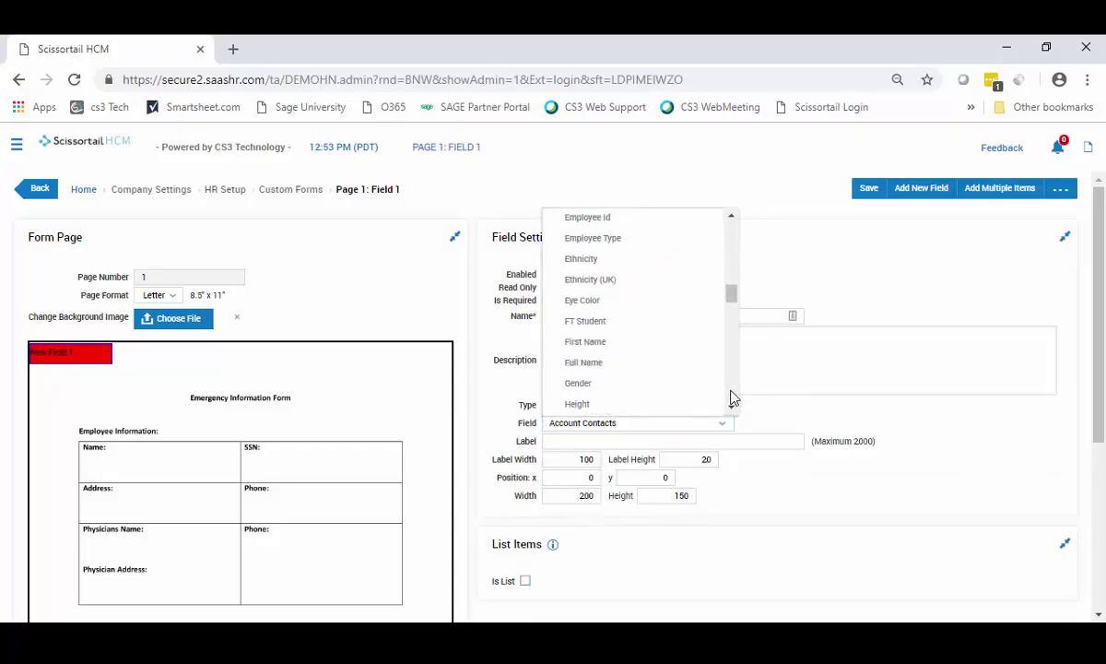
{"action": "left_click", "coordinate": [603, 363]}
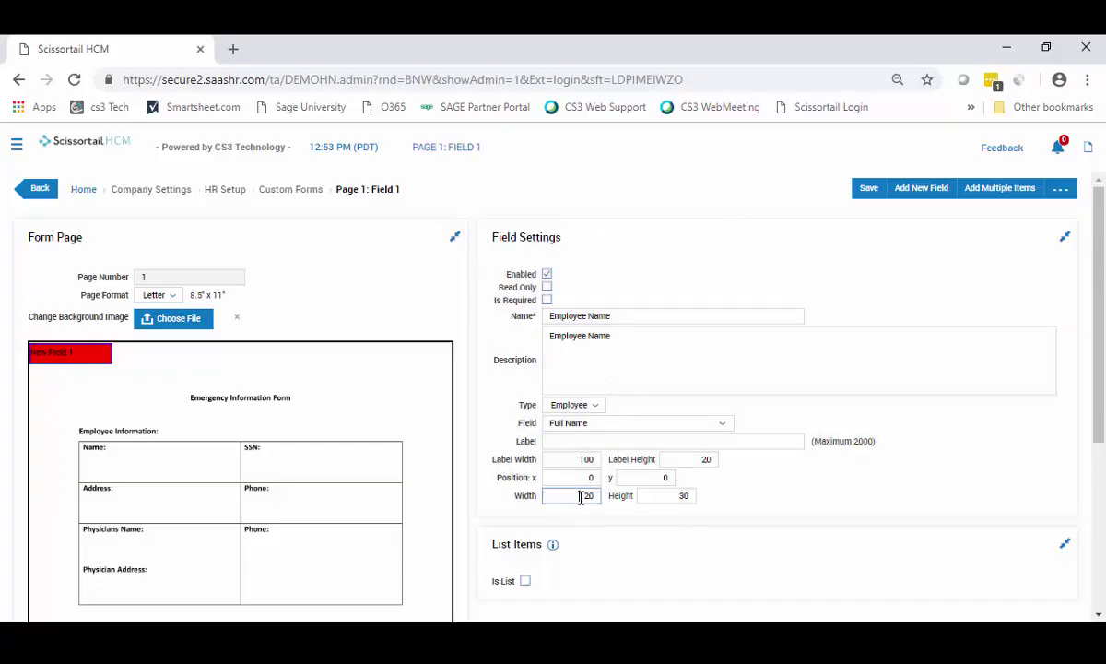
Move the field to x 80, y 30, set width 200, and save
{"action": "left_click_drag", "start_coordinate": [62, 353], "coordinate": [111, 467]}
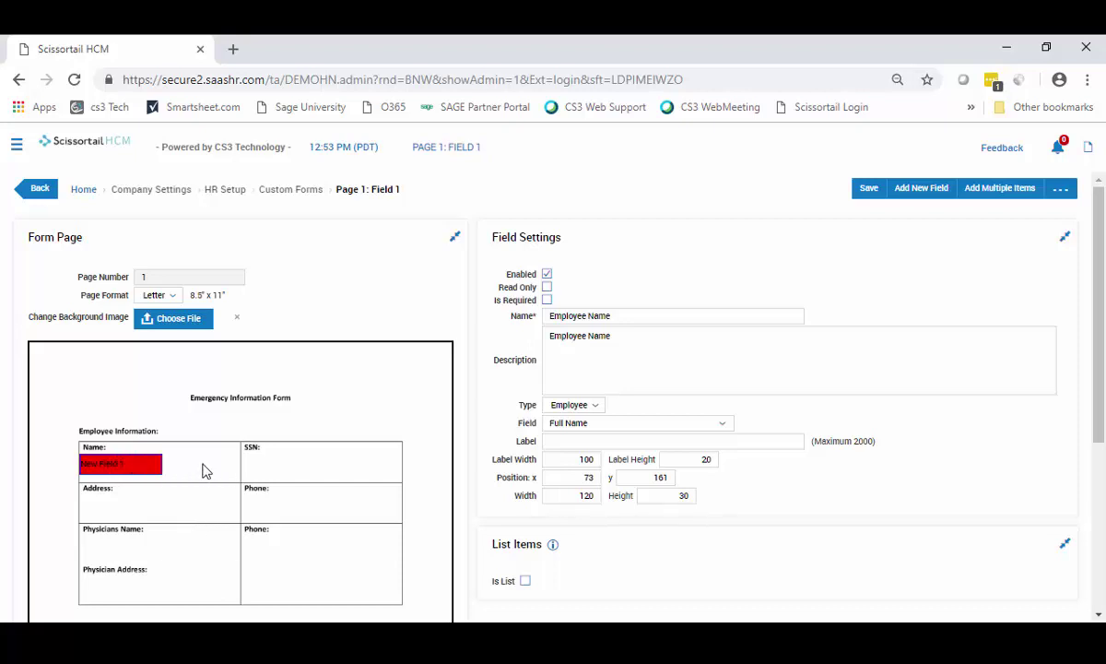
{"action": "left_click_drag", "start_coordinate": [579, 496], "coordinate": [604, 510]}
{"action": "type", "text": "200"}
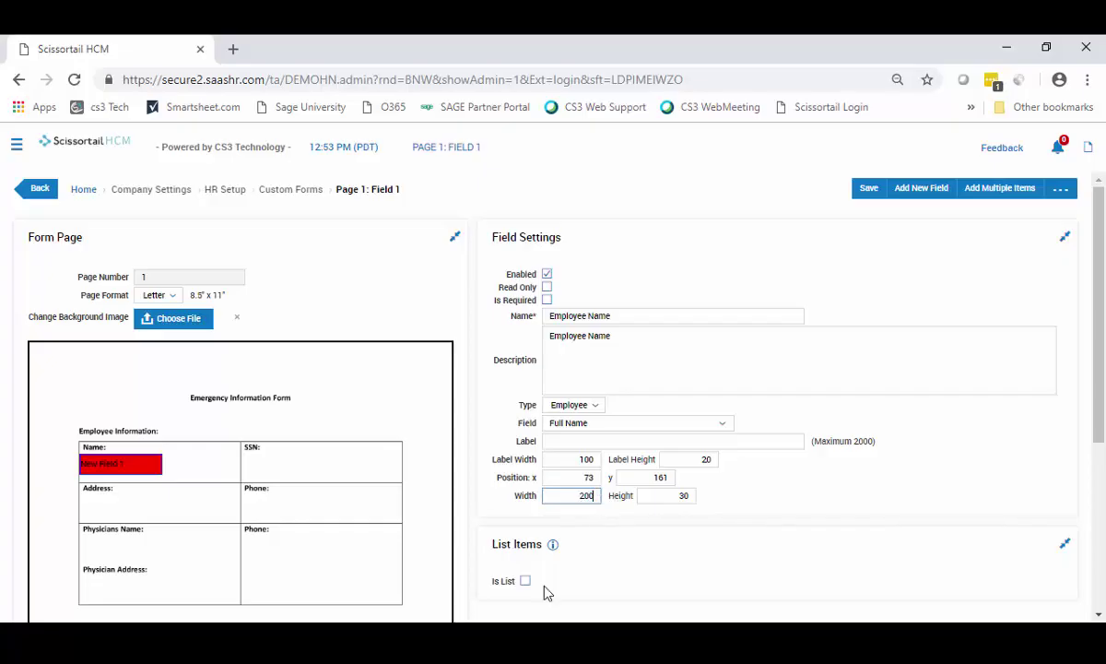
{"action": "left_click", "coordinate": [867, 189]}
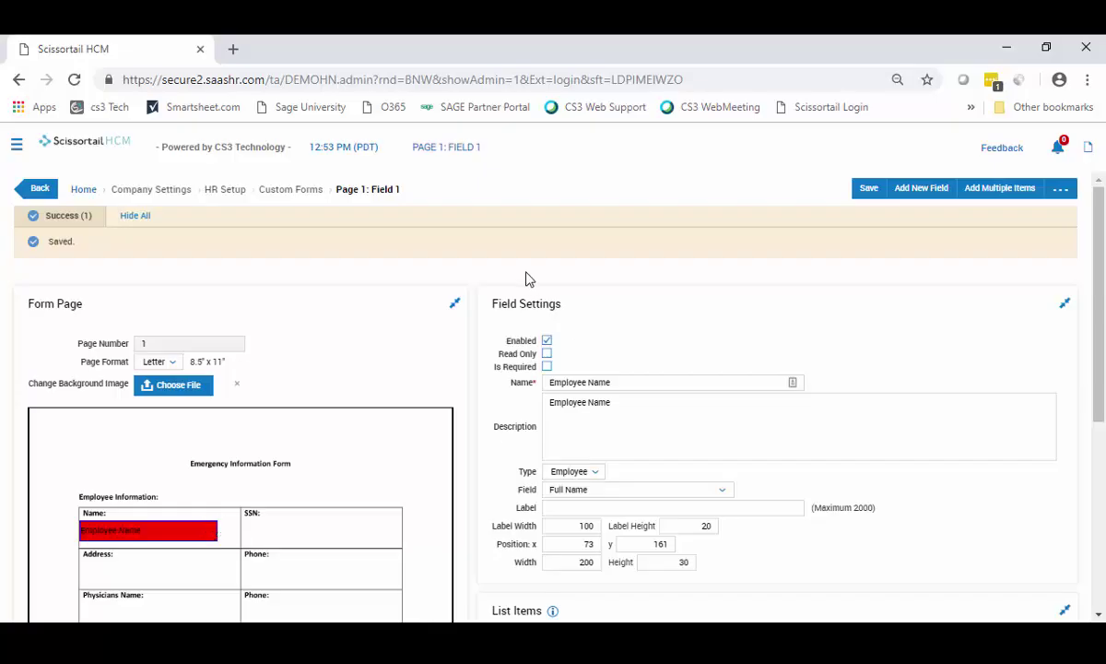
Add a second page-1 field with name and description 'SSN'
{"action": "left_click", "coordinate": [918, 192]}
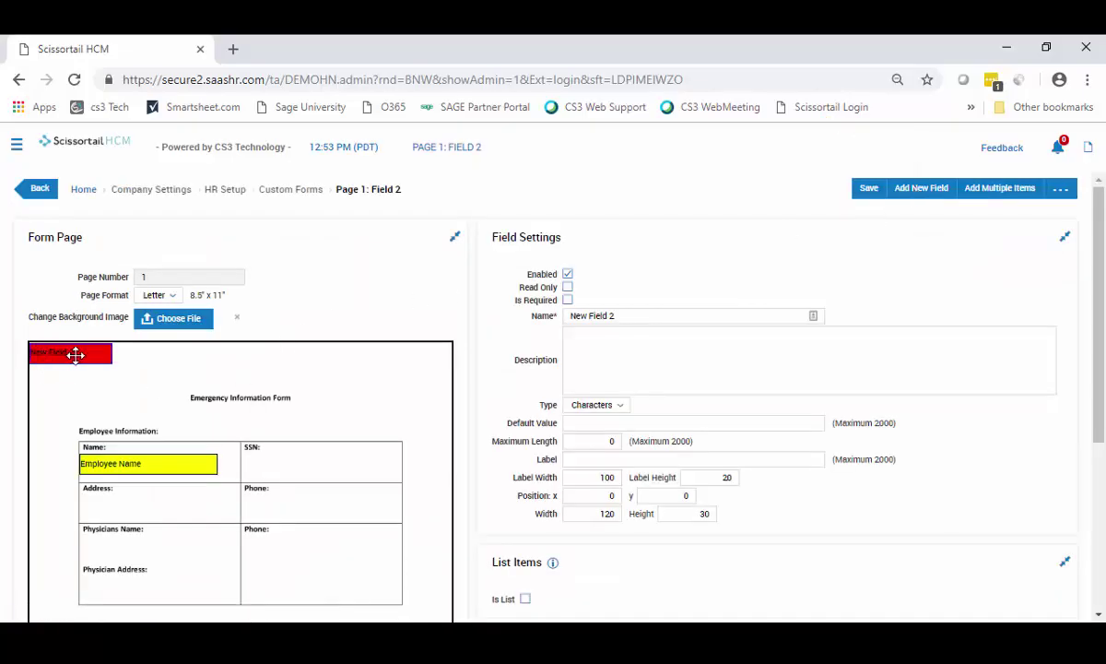
{"action": "left_click_drag", "start_coordinate": [702, 316], "coordinate": [498, 327]}
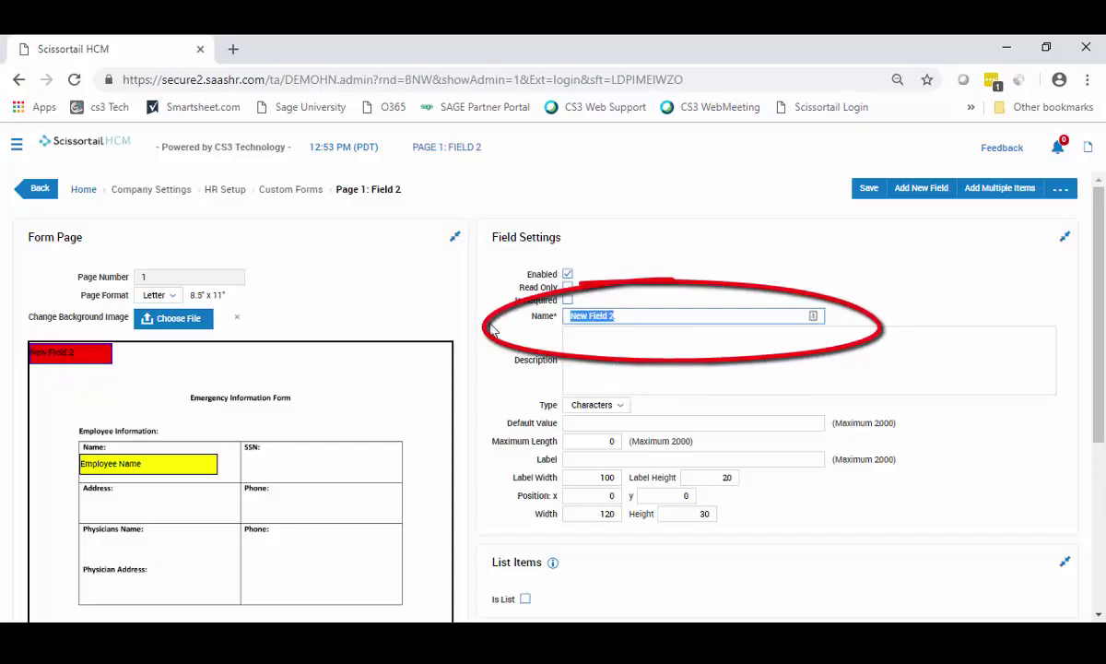
{"action": "type", "text": "SSN"}
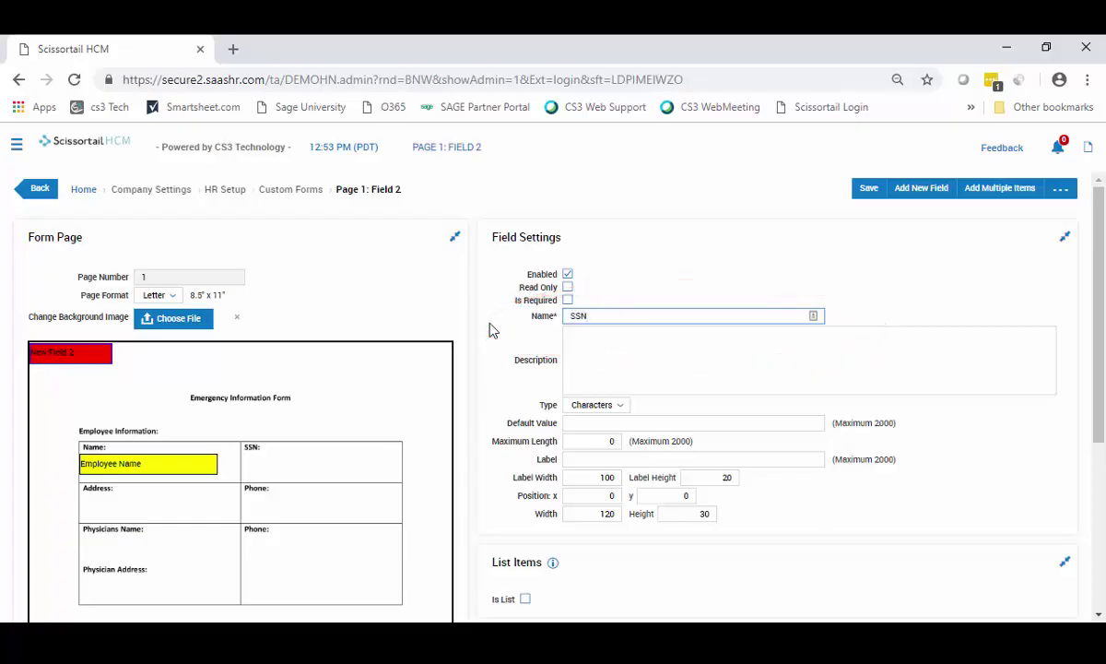
{"action": "key", "text": "Tab"}
{"action": "type", "text": "SSN"}
{"action": "key", "text": "Tab"}
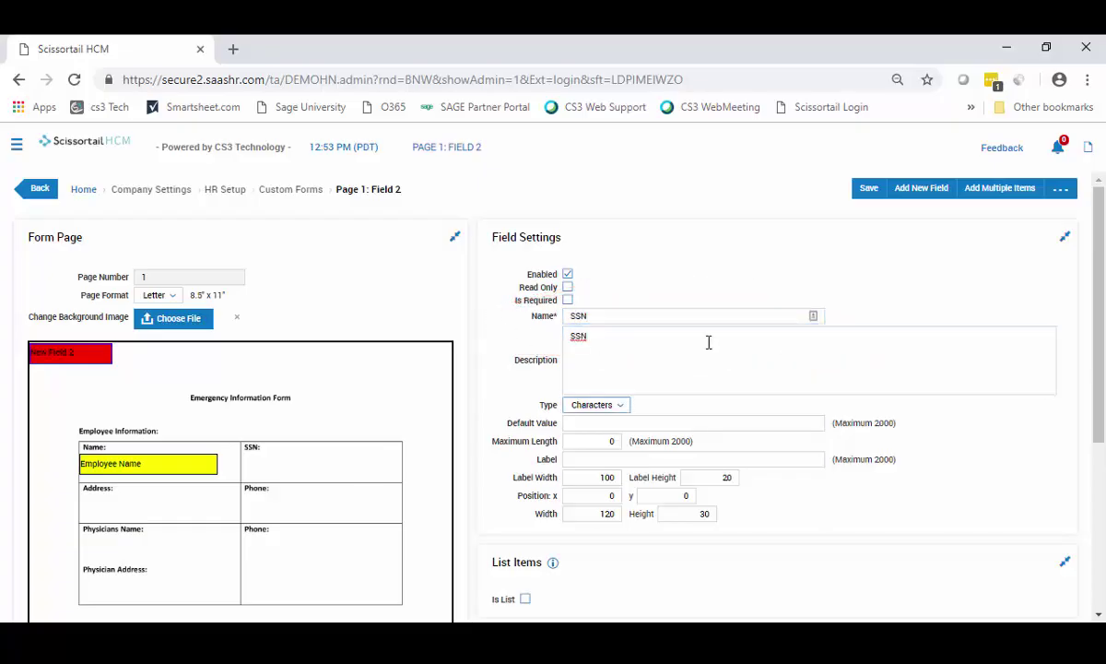
Make SSN an Employee field linked to Social Security
{"action": "left_click", "coordinate": [622, 407]}
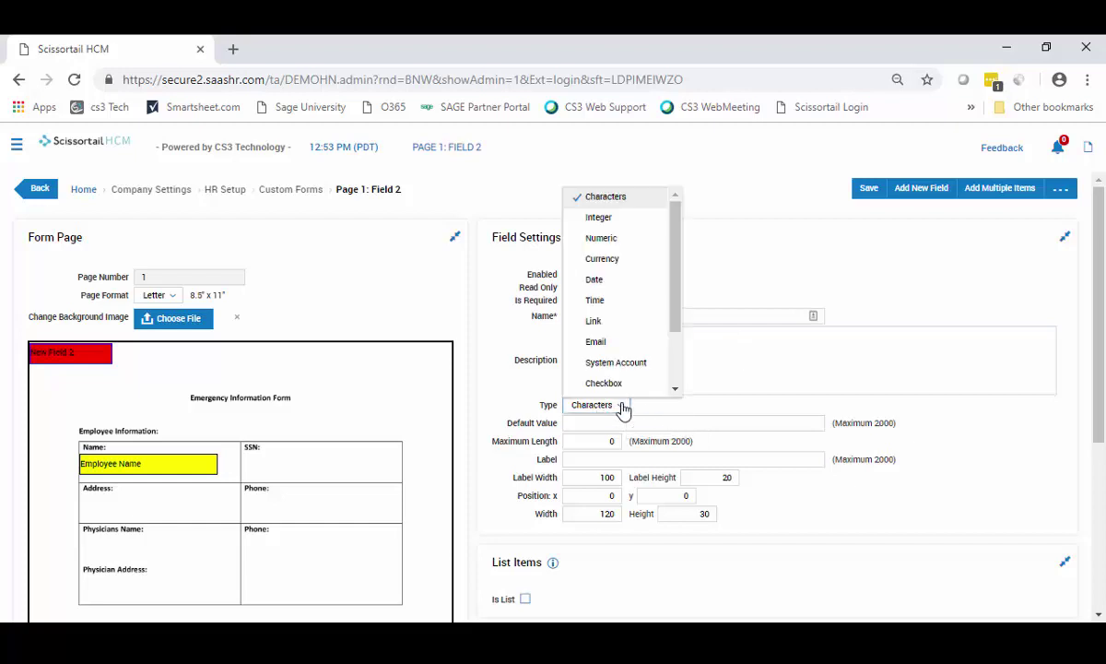
{"action": "scroll", "coordinate": [635, 375], "scroll_direction": "down", "scroll_amount": 3}
{"action": "left_click", "coordinate": [627, 366]}
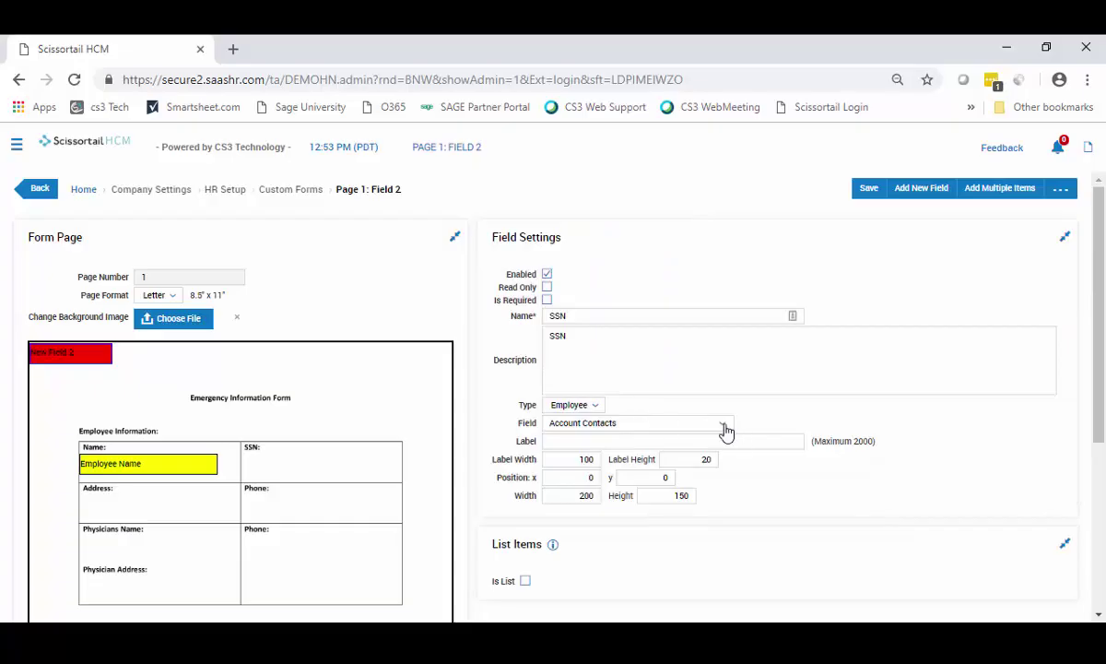
{"action": "left_click", "coordinate": [725, 430]}
{"action": "type", "text": "s"}
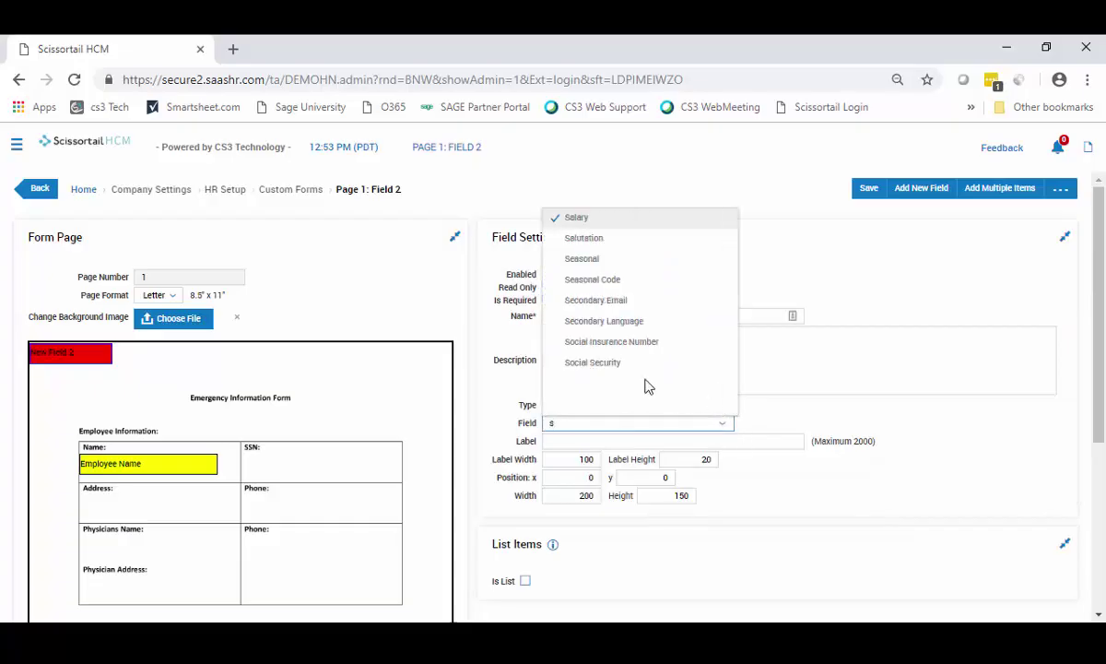
{"action": "left_click", "coordinate": [567, 365]}
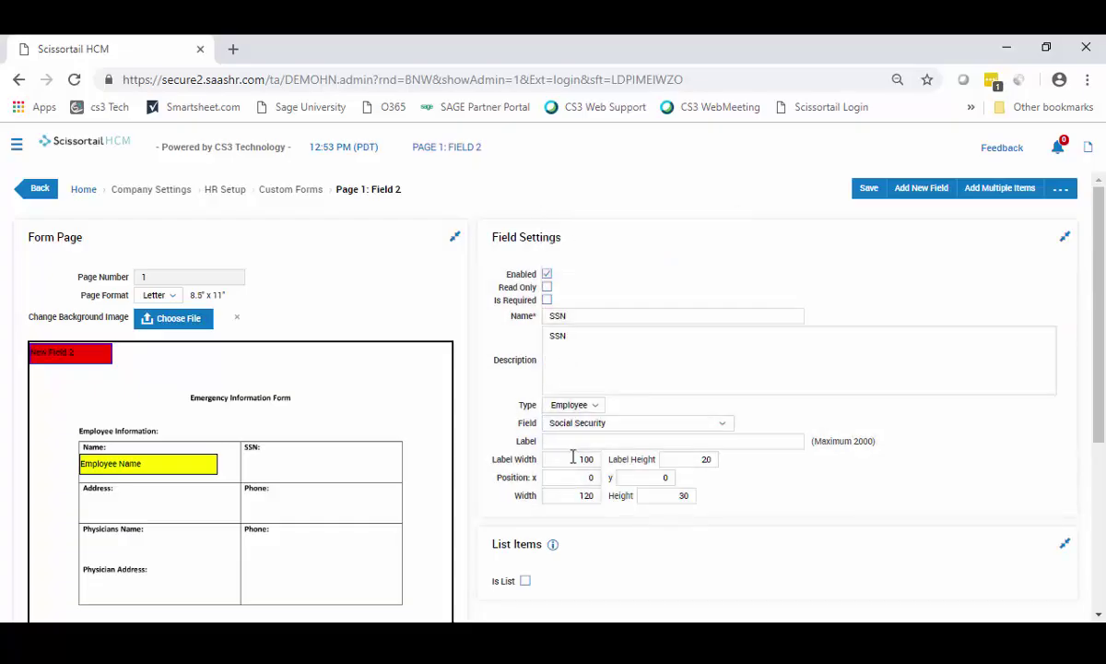
Set SSN width 200, place it in the form's SSN box at x 311, y 159, and save
{"action": "left_click_drag", "start_coordinate": [569, 496], "coordinate": [597, 495]}
{"action": "type", "text": "200"}
{"action": "key", "text": "Tab"}
{"action": "left_click_drag", "start_coordinate": [57, 355], "coordinate": [261, 467]}
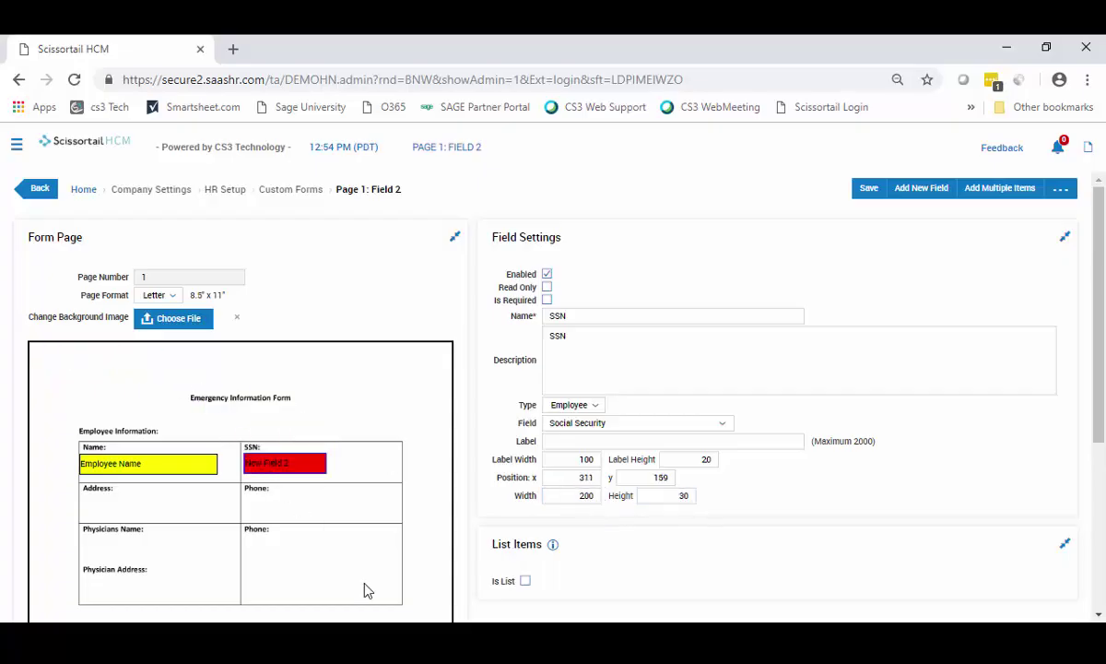
{"action": "left_click", "coordinate": [869, 189]}
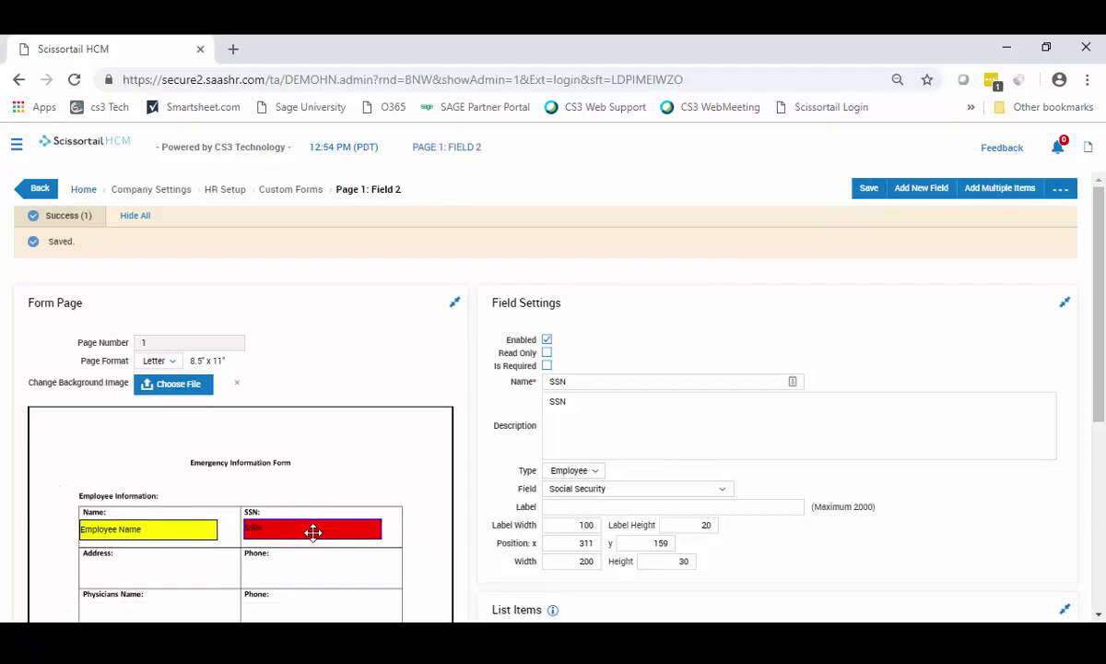
{"action": "scroll", "coordinate": [314, 532], "scroll_direction": "down", "scroll_amount": 2}
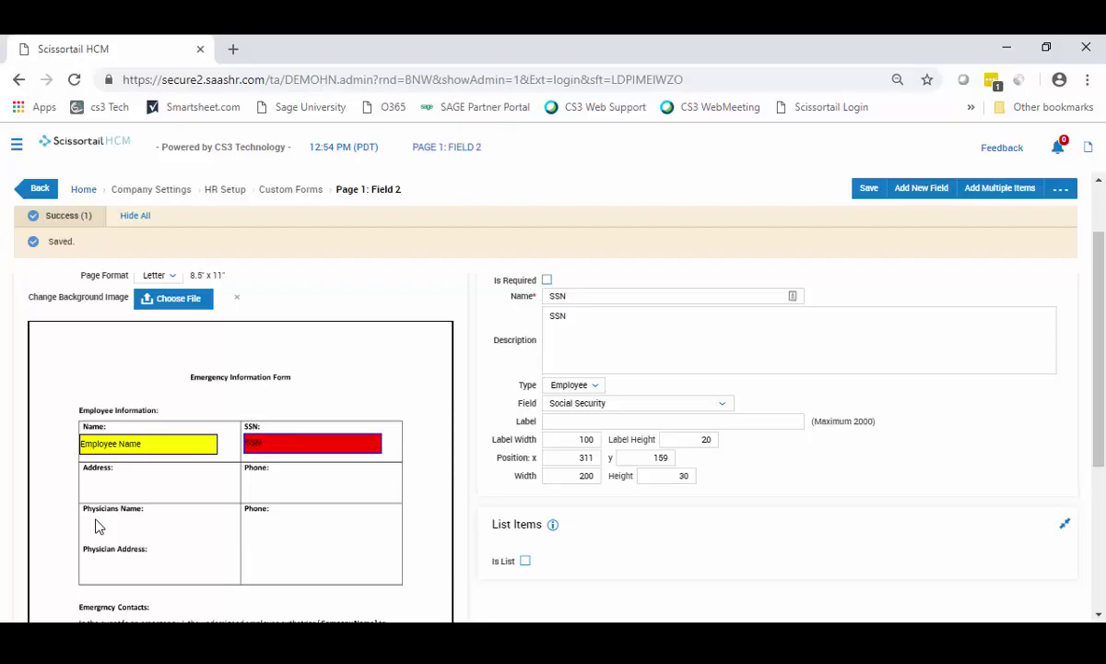
Add a third field in the Physicians Name box, named and described 'Physician'
{"action": "left_click", "coordinate": [911, 193]}
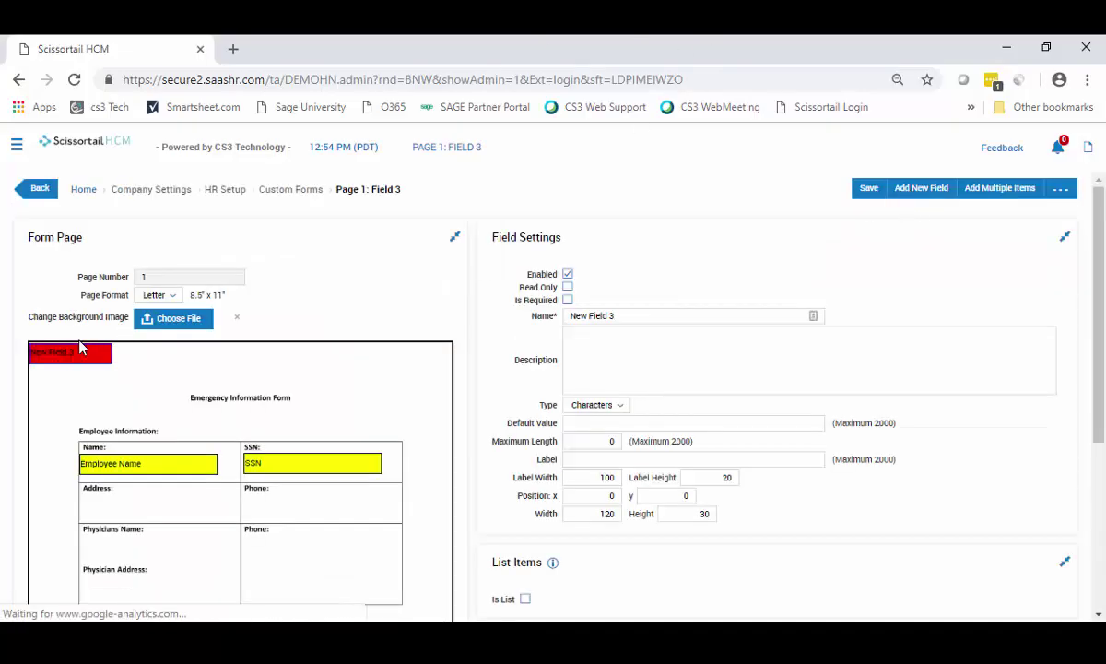
{"action": "left_click_drag", "start_coordinate": [46, 353], "coordinate": [98, 548]}
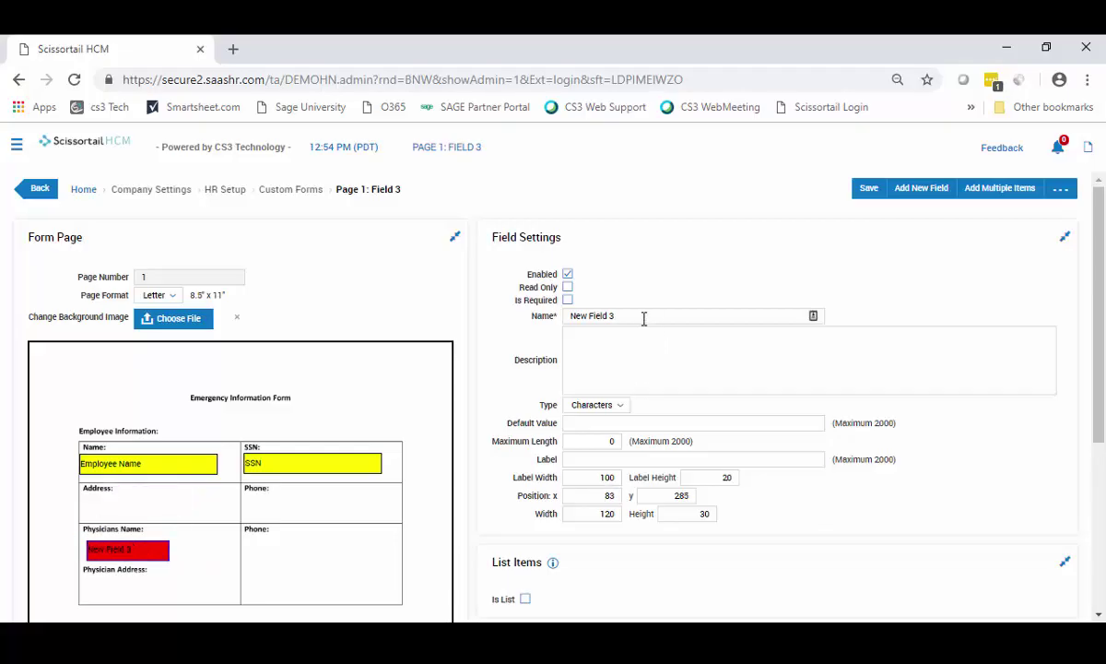
{"action": "left_click_drag", "start_coordinate": [643, 316], "coordinate": [458, 338]}
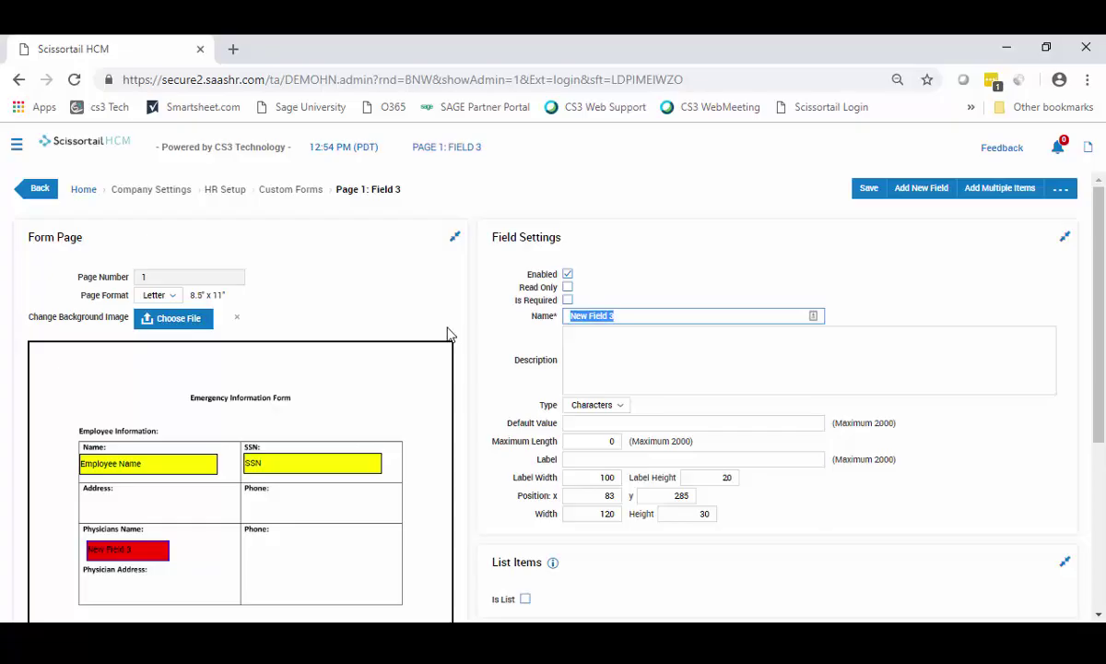
{"action": "type", "text": "F"}
{"action": "key", "text": "Tab"}
{"action": "type", "text": "Physician"}
{"action": "key", "text": "Tab"}
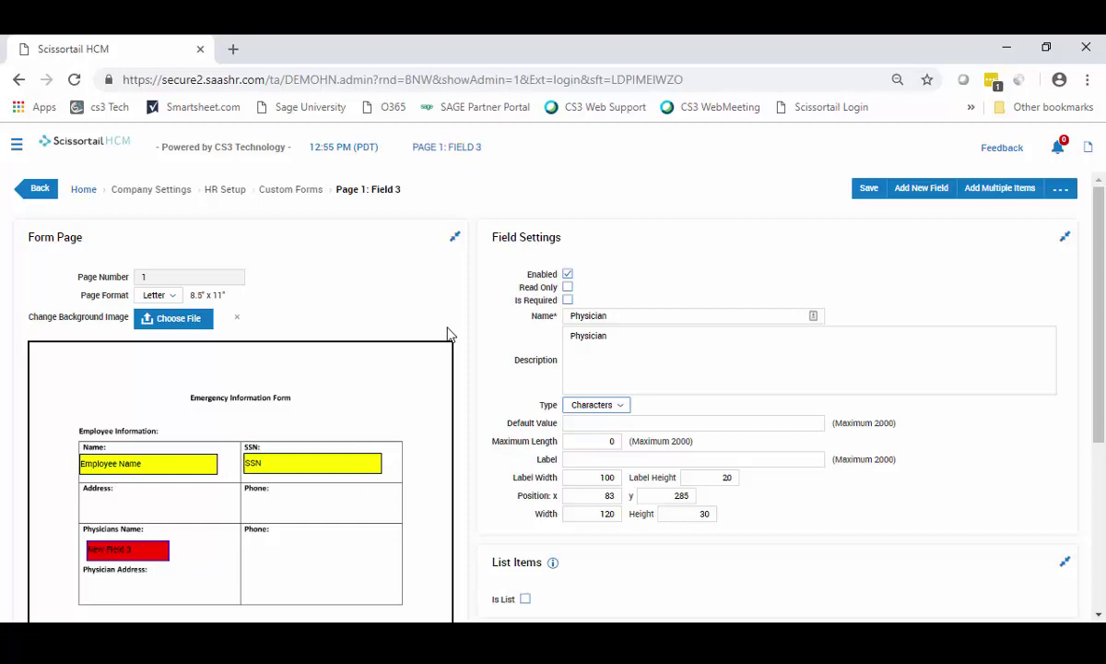
Set Physician width 200, save, and nudge it left to x 78, y 285
{"action": "double_click", "coordinate": [606, 514]}
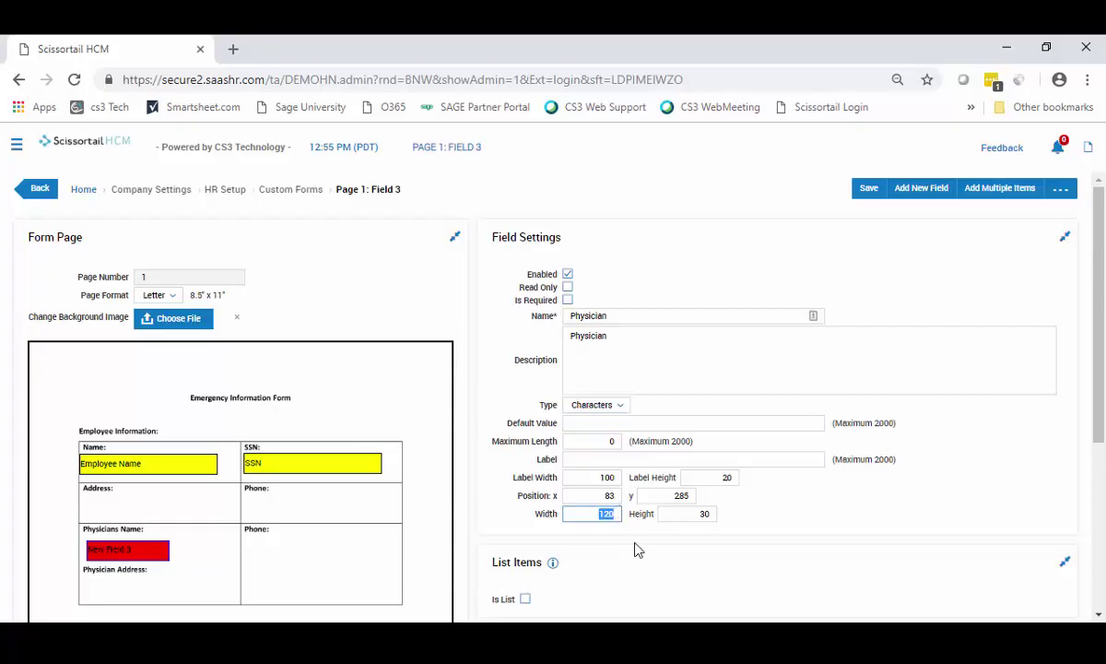
{"action": "type", "text": "20"}
{"action": "left_click", "coordinate": [869, 190]}
{"action": "scroll", "coordinate": [447, 426], "scroll_direction": "down", "scroll_amount": 2}
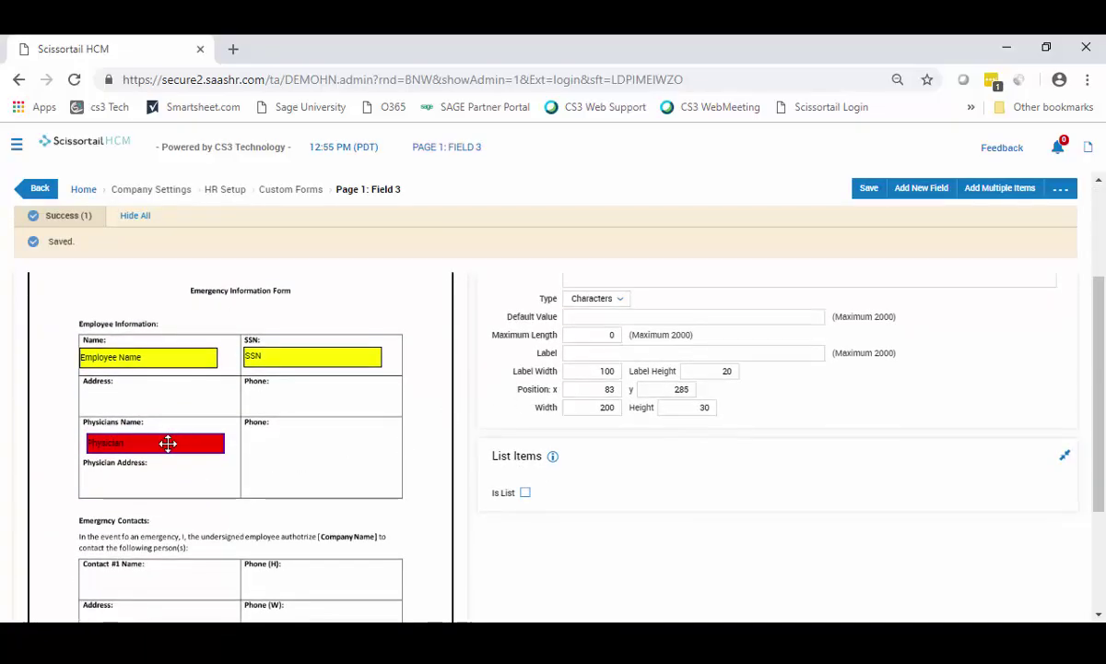
{"action": "left_click_drag", "start_coordinate": [85, 445], "coordinate": [82, 446]}
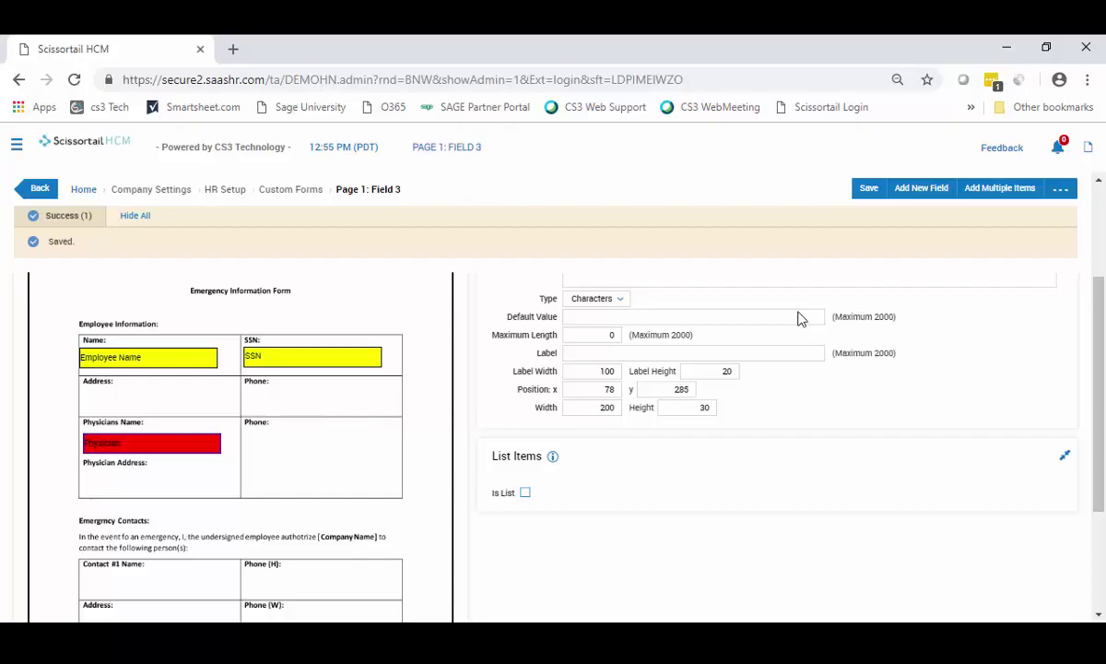
{"action": "scroll", "coordinate": [511, 477], "scroll_direction": "up", "scroll_amount": 2}
{"action": "scroll", "coordinate": [515, 480], "scroll_direction": "down", "scroll_amount": 2}
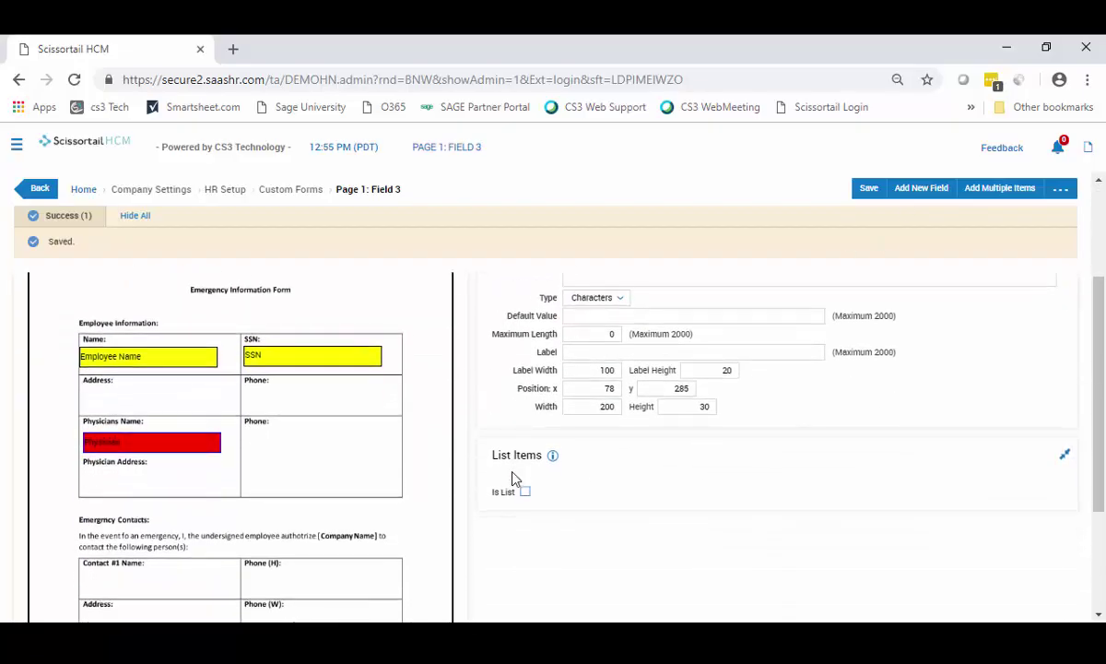
{"action": "scroll", "coordinate": [514, 480], "scroll_direction": "down", "scroll_amount": 2}
{"action": "scroll", "coordinate": [514, 479], "scroll_direction": "up", "scroll_amount": 3}
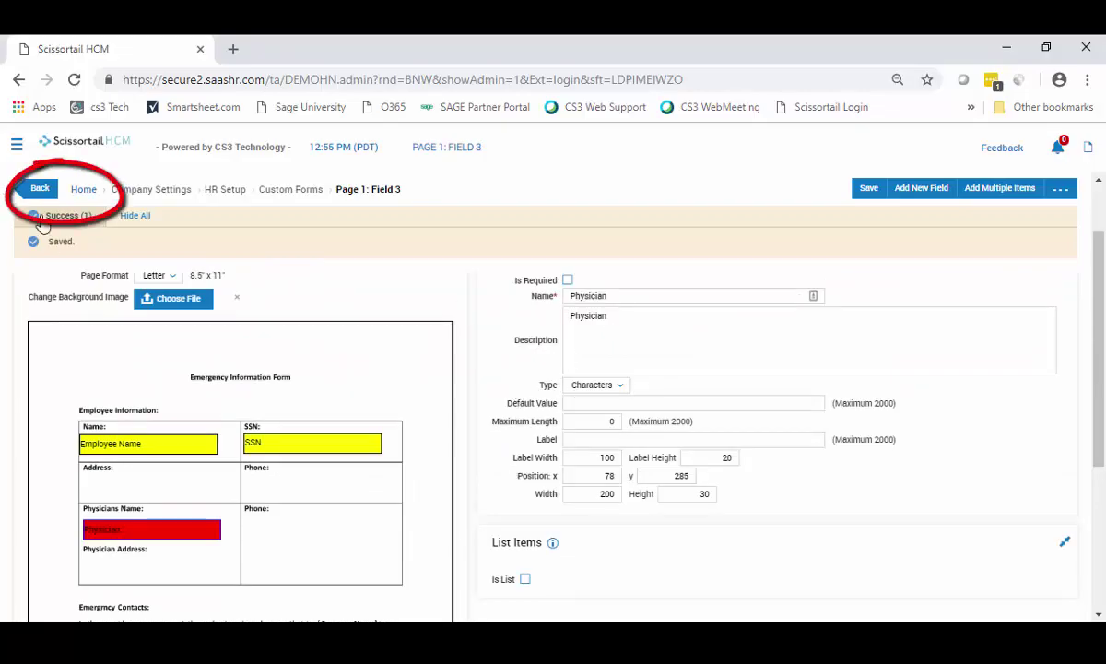
Go back two levels to the form's page list and edit page 2
{"action": "left_click", "coordinate": [35, 191]}
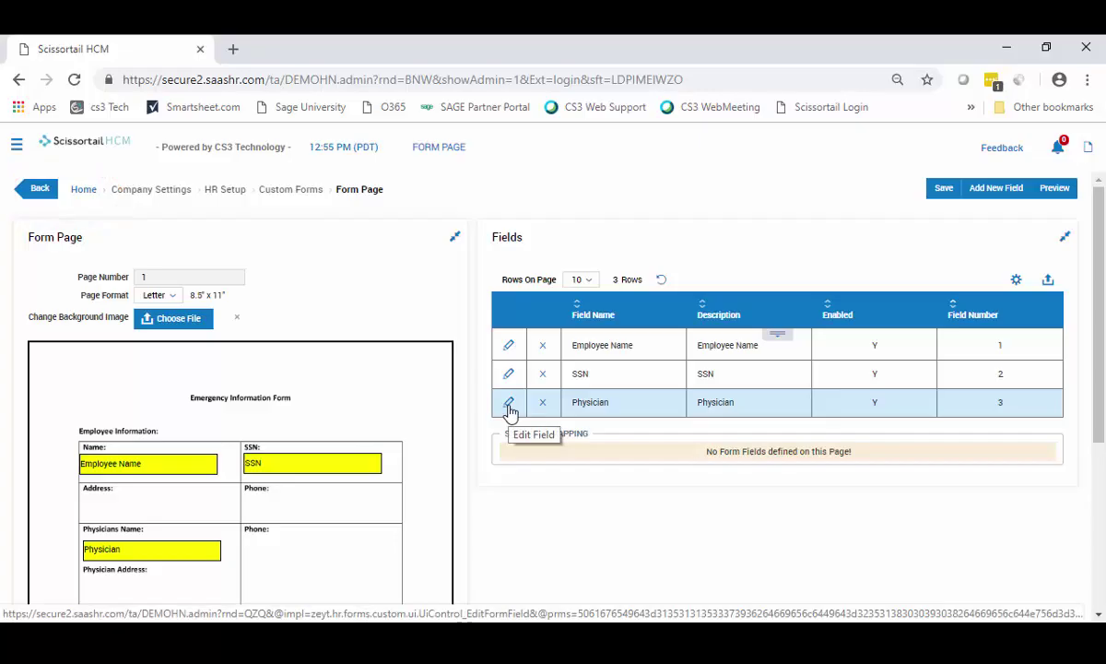
{"action": "left_click", "coordinate": [39, 192]}
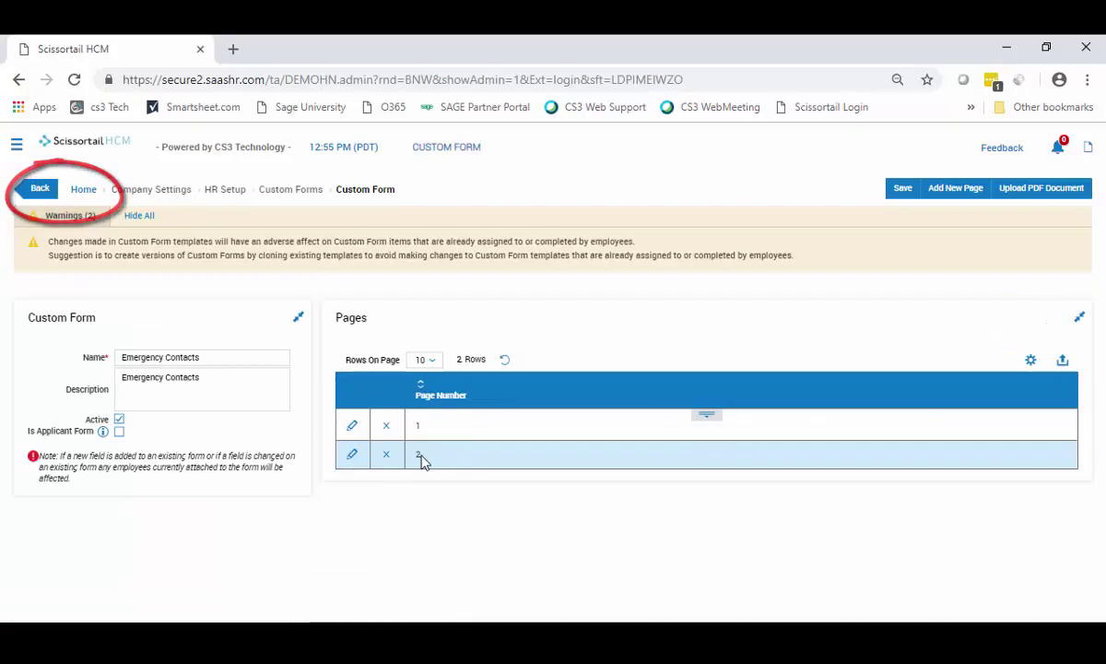
{"action": "left_click", "coordinate": [351, 455]}
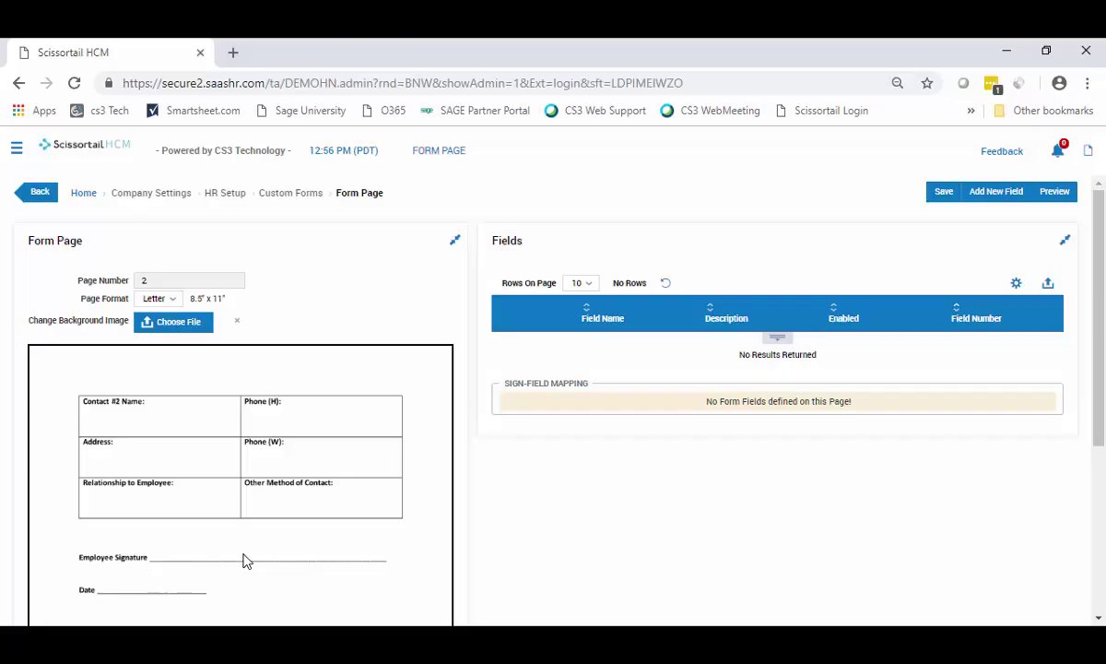
Add page 2's first field, with name and description 'Employee Sign'
{"action": "left_click", "coordinate": [998, 201]}
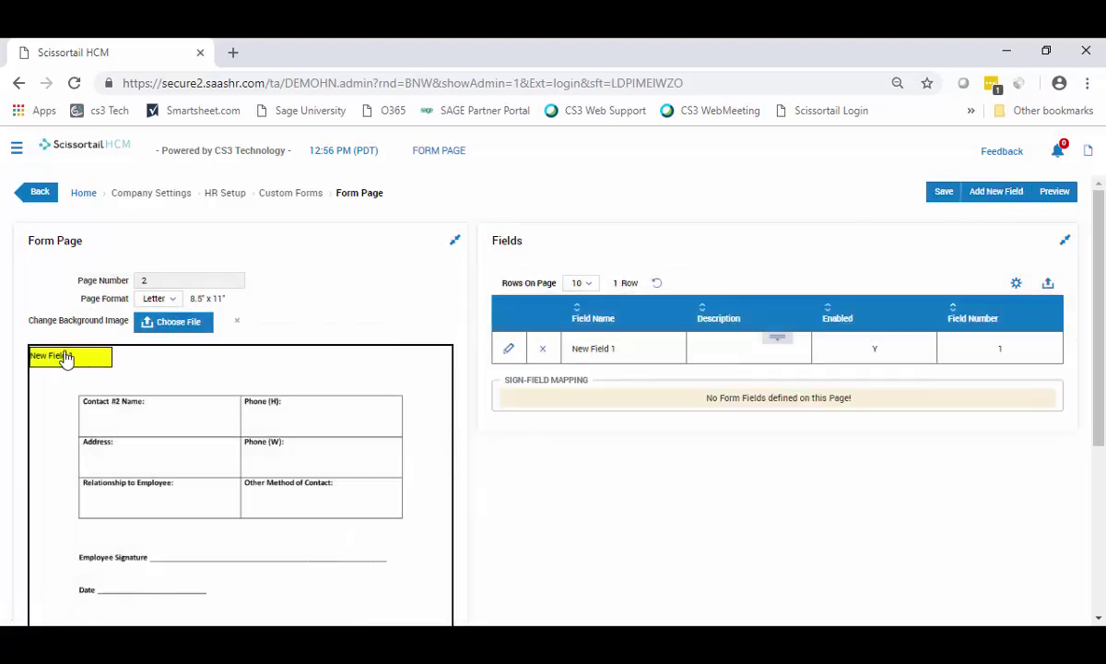
{"action": "left_click", "coordinate": [509, 351]}
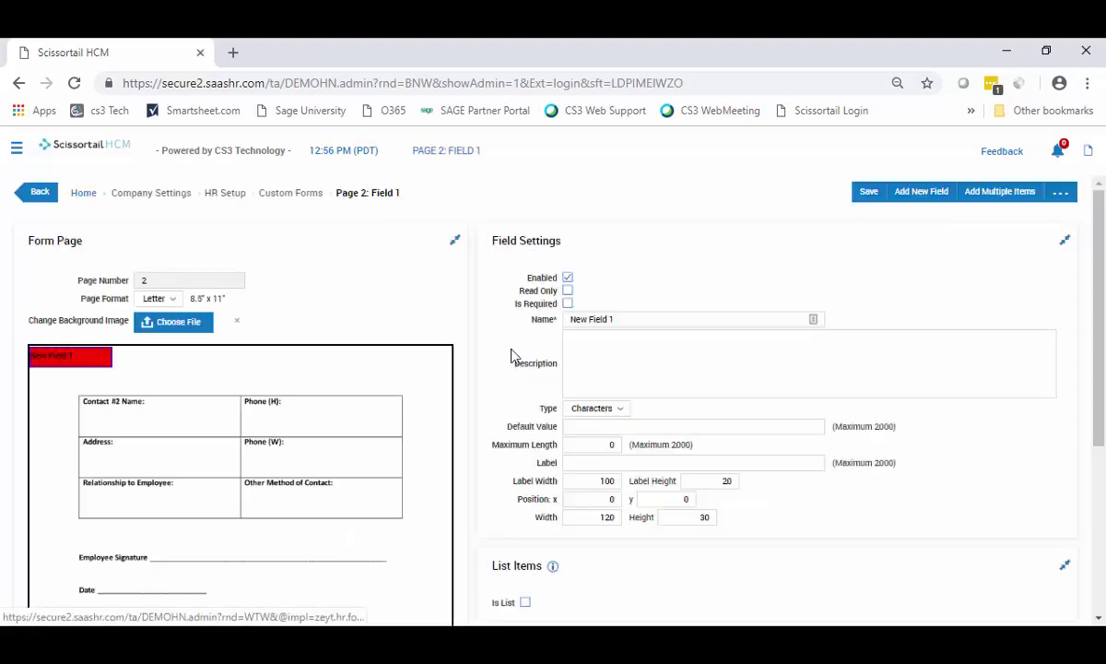
{"action": "left_click_drag", "start_coordinate": [638, 318], "coordinate": [458, 321]}
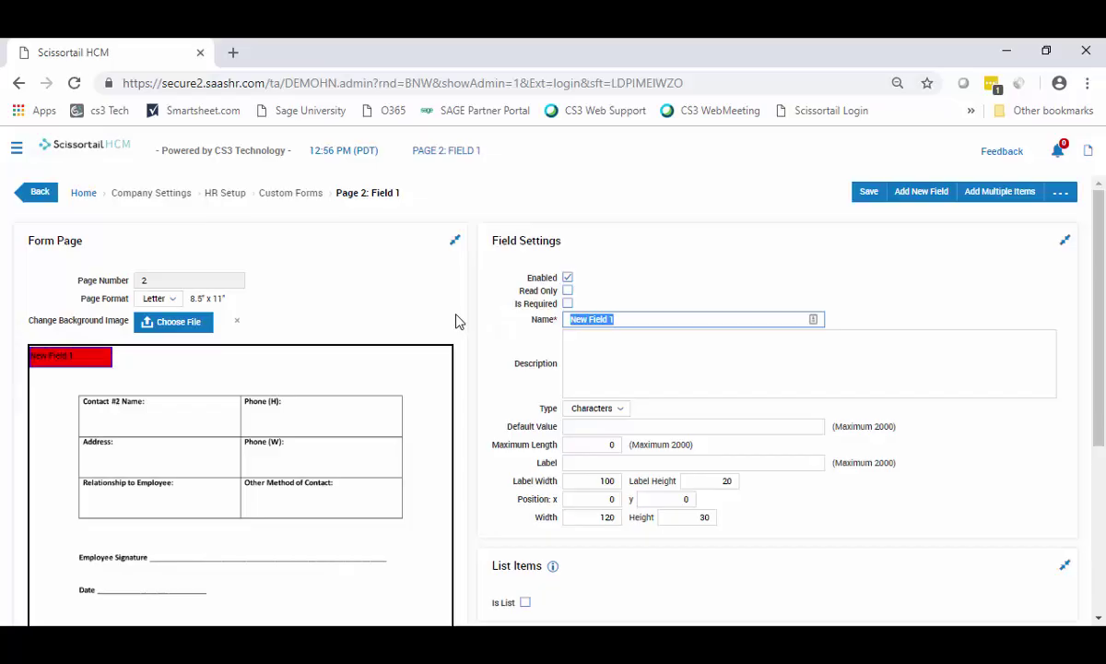
{"action": "type", "text": "Employee Sign"}
{"action": "key", "text": "ctrl+a"}
{"action": "key", "text": "ctrl+c"}
{"action": "key", "text": "Tab"}
{"action": "key", "text": "ctrl+v"}
{"action": "key", "text": "Tab"}
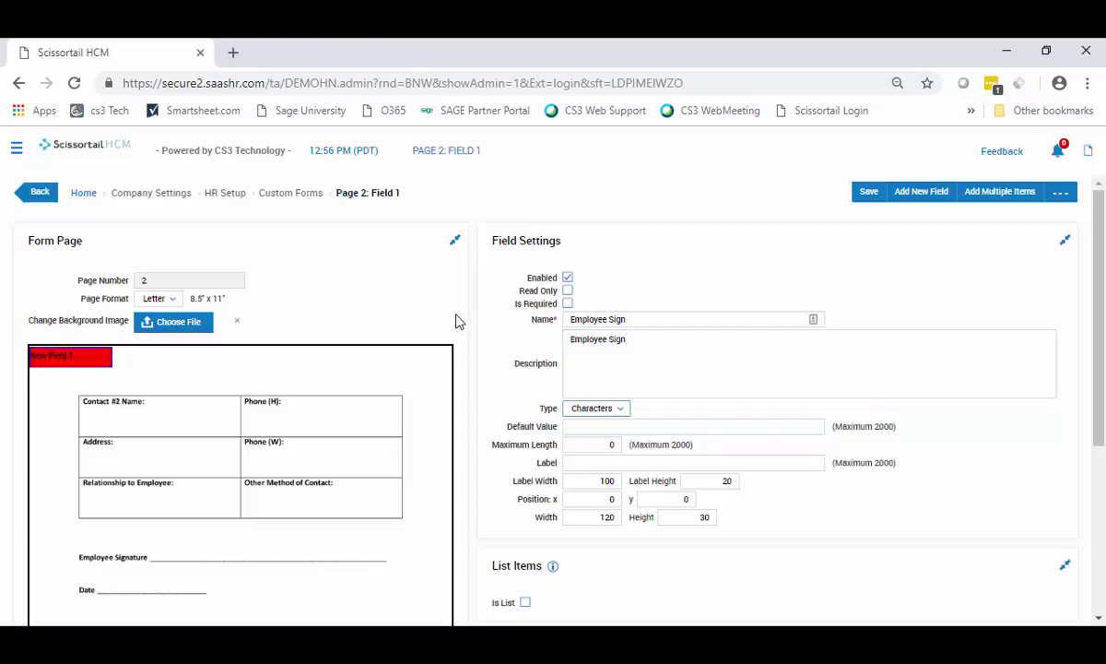
Make Employee Sign a Sign field to be signed by the Employee
{"action": "key", "text": "e"}
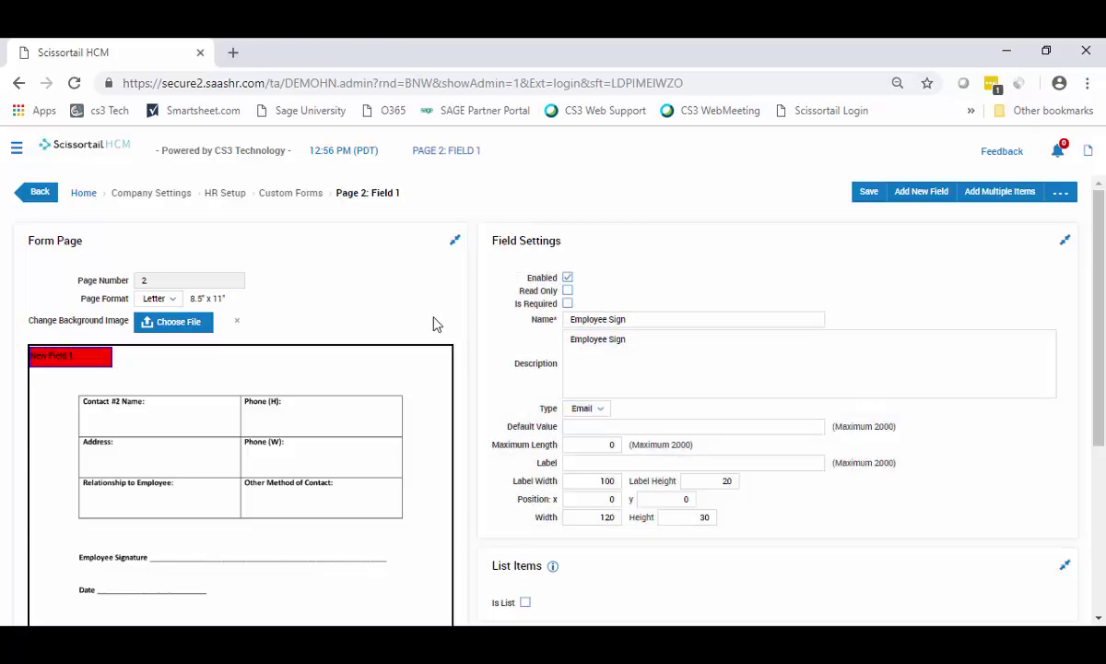
{"action": "left_click", "coordinate": [586, 408]}
{"action": "left_click", "coordinate": [591, 391]}
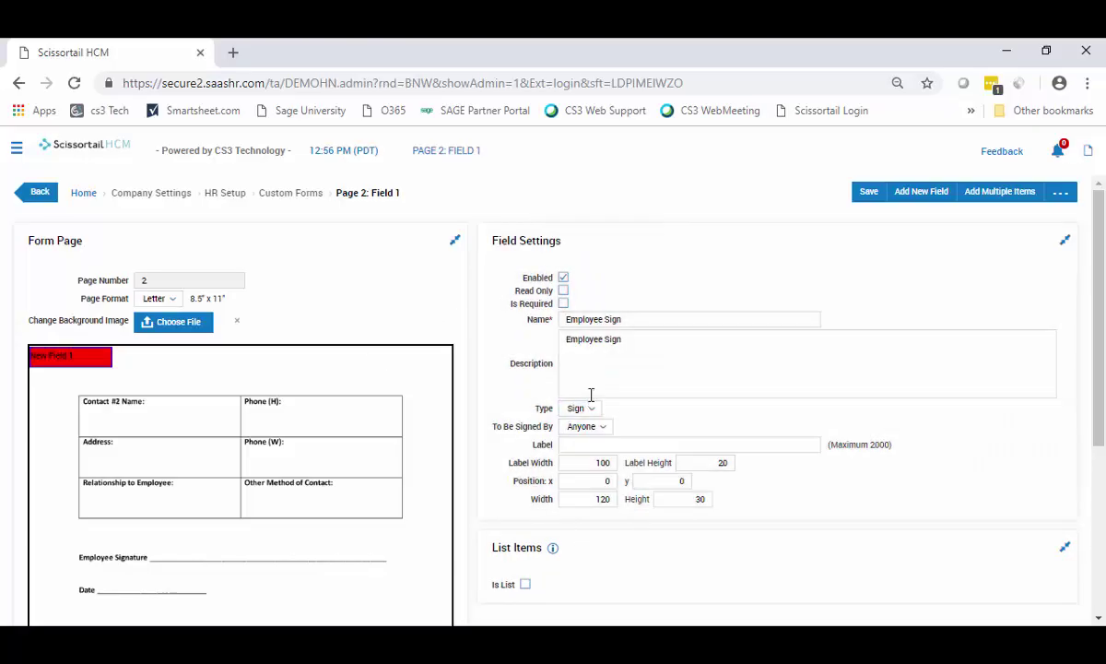
{"action": "left_click", "coordinate": [597, 429]}
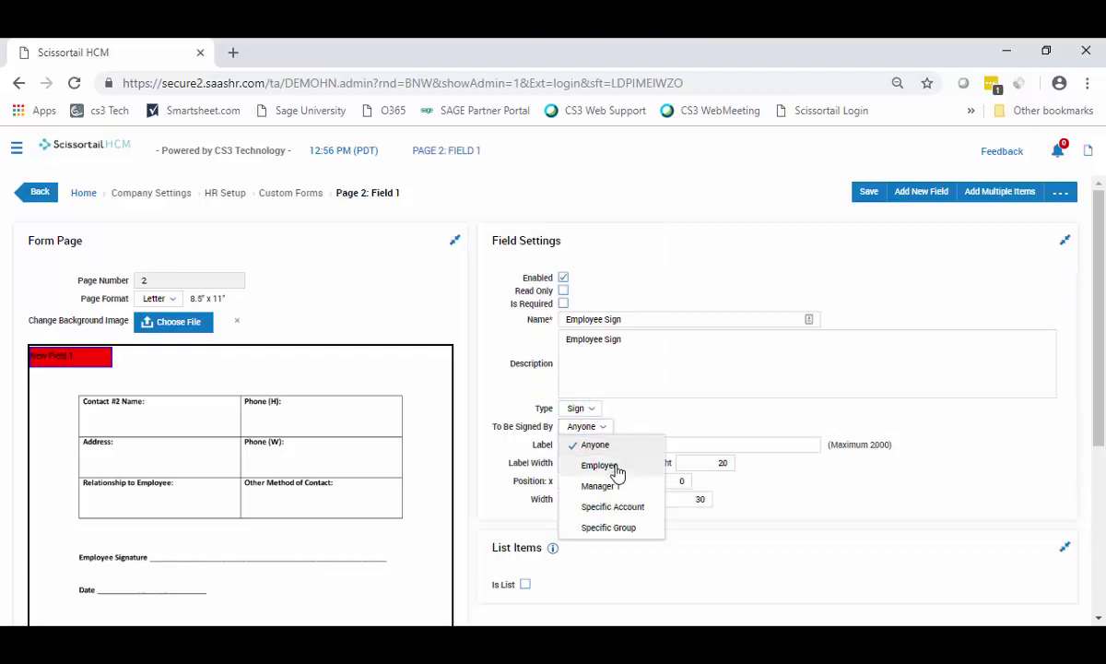
{"action": "left_click", "coordinate": [616, 466]}
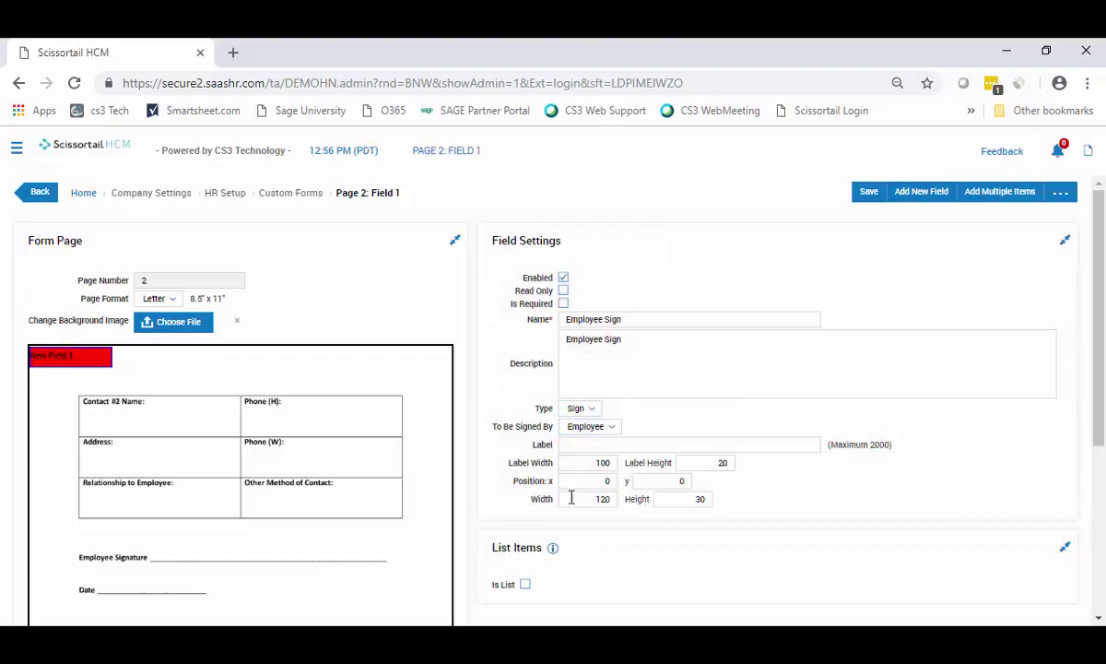
Place it on the Employee Signature line at x 175, y 277, widen to 300, and save
{"action": "left_click_drag", "start_coordinate": [571, 499], "coordinate": [619, 502]}
{"action": "mouse_move", "coordinate": [59, 356]}
{"action": "left_mouse_down"}
{"action": "mouse_move", "coordinate": [158, 472]}
{"action": "mouse_move", "coordinate": [200, 540]}
{"action": "mouse_move", "coordinate": [183, 548]}
{"action": "left_mouse_up"}
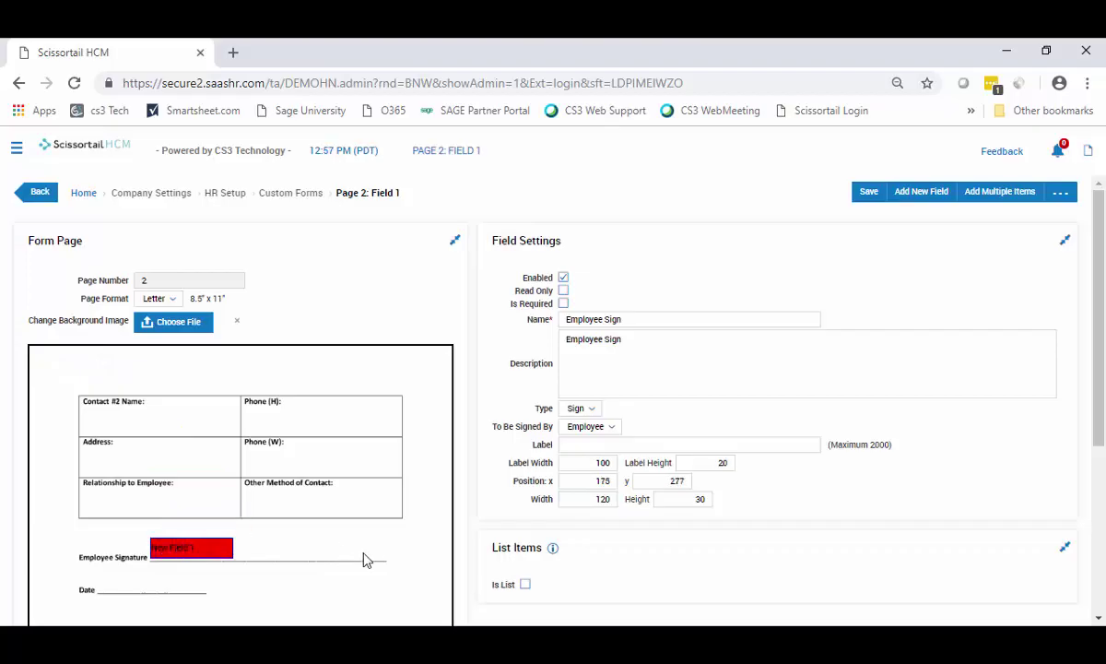
{"action": "left_click", "coordinate": [867, 194]}
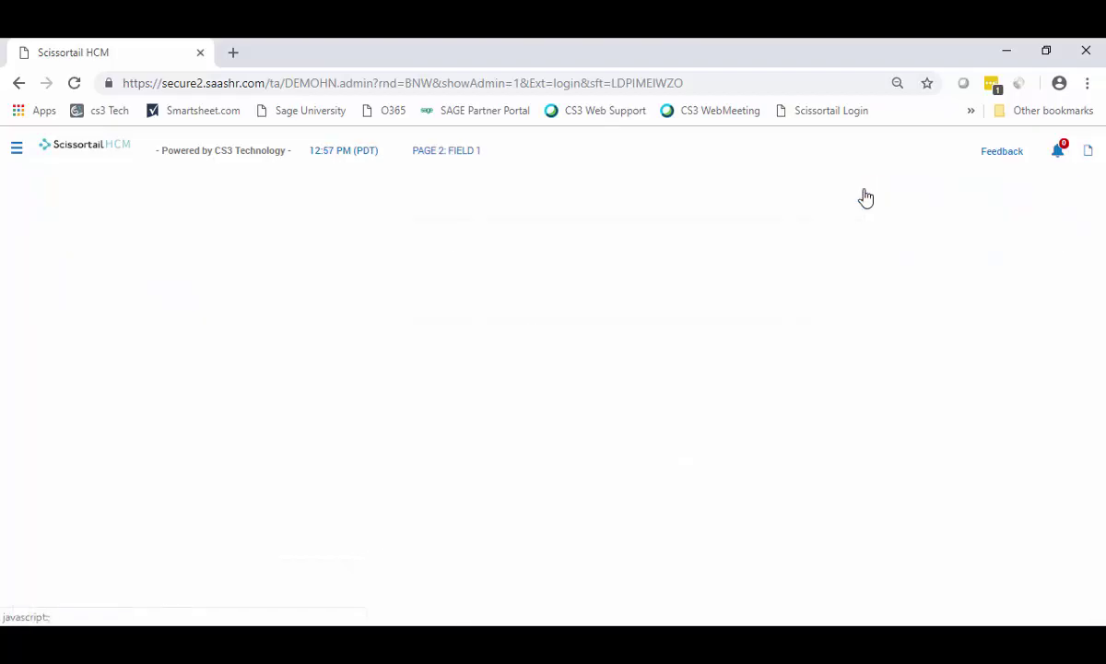
{"action": "scroll", "coordinate": [284, 541], "scroll_direction": "down", "scroll_amount": 1}
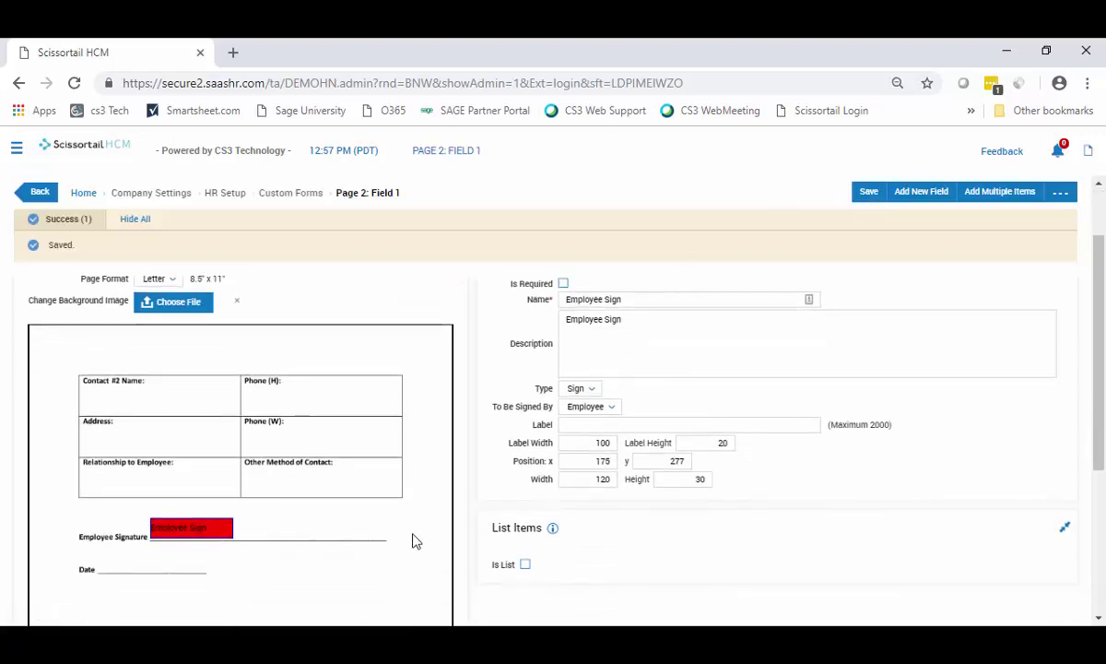
{"action": "left_click", "coordinate": [605, 479]}
{"action": "double_click", "coordinate": [605, 478]}
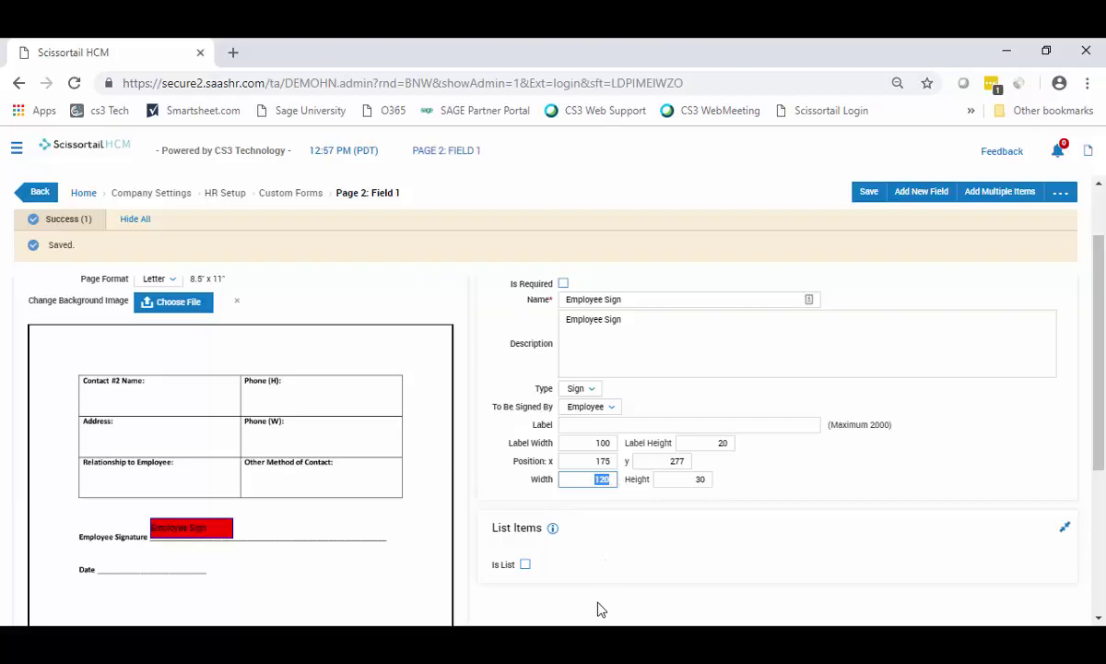
{"action": "type", "text": "300"}
{"action": "left_click", "coordinate": [859, 195]}
{"action": "scroll", "coordinate": [293, 424], "scroll_direction": "down", "scroll_amount": 2}
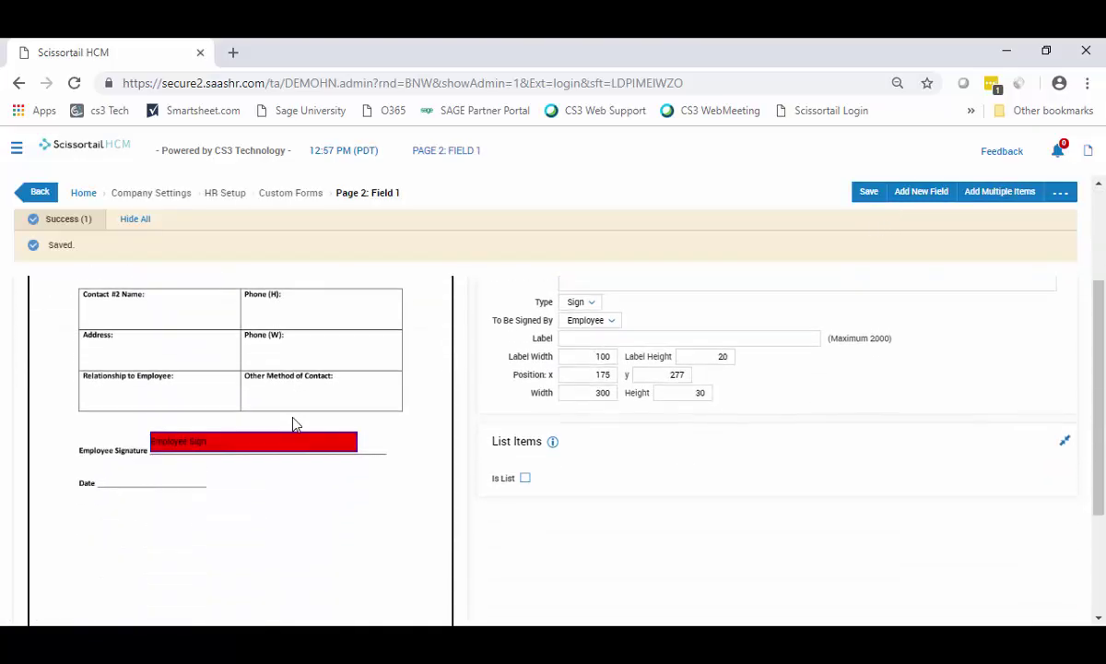
{"action": "left_click", "coordinate": [867, 194]}
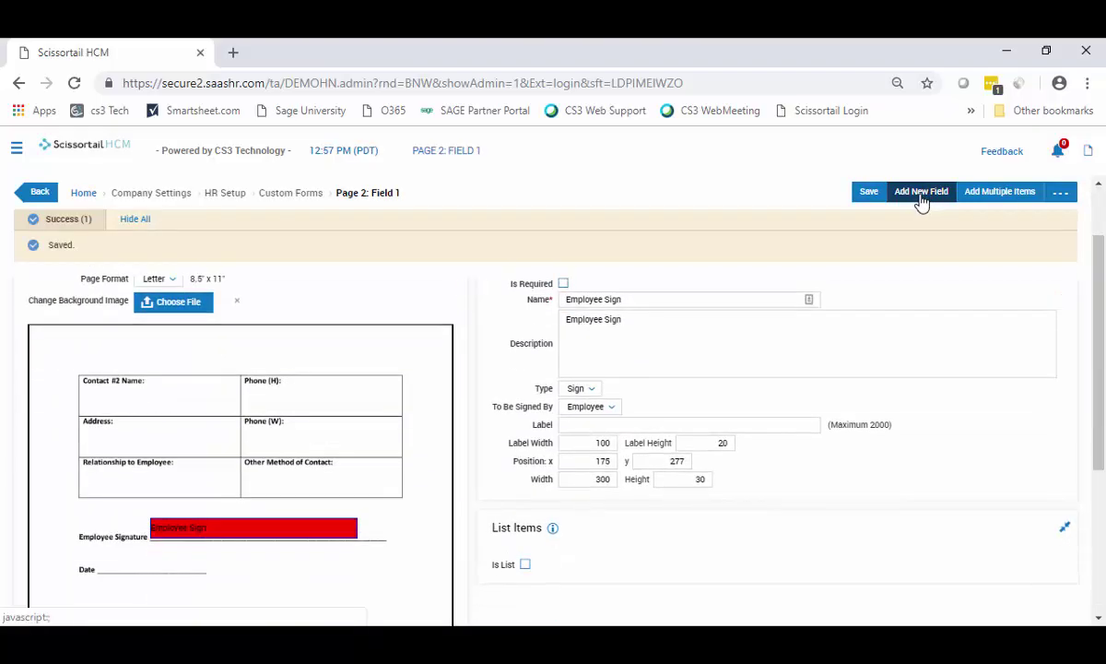
Add a second page-2 field with name and description 'Date'
{"action": "left_click", "coordinate": [920, 195]}
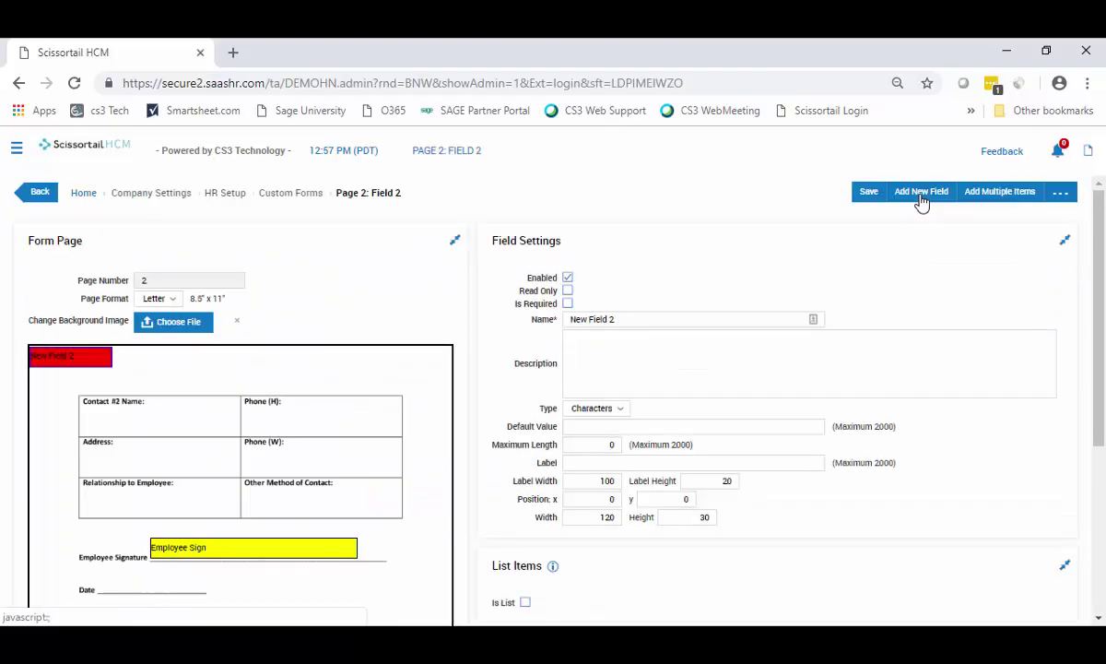
{"action": "left_click_drag", "start_coordinate": [677, 321], "coordinate": [435, 350]}
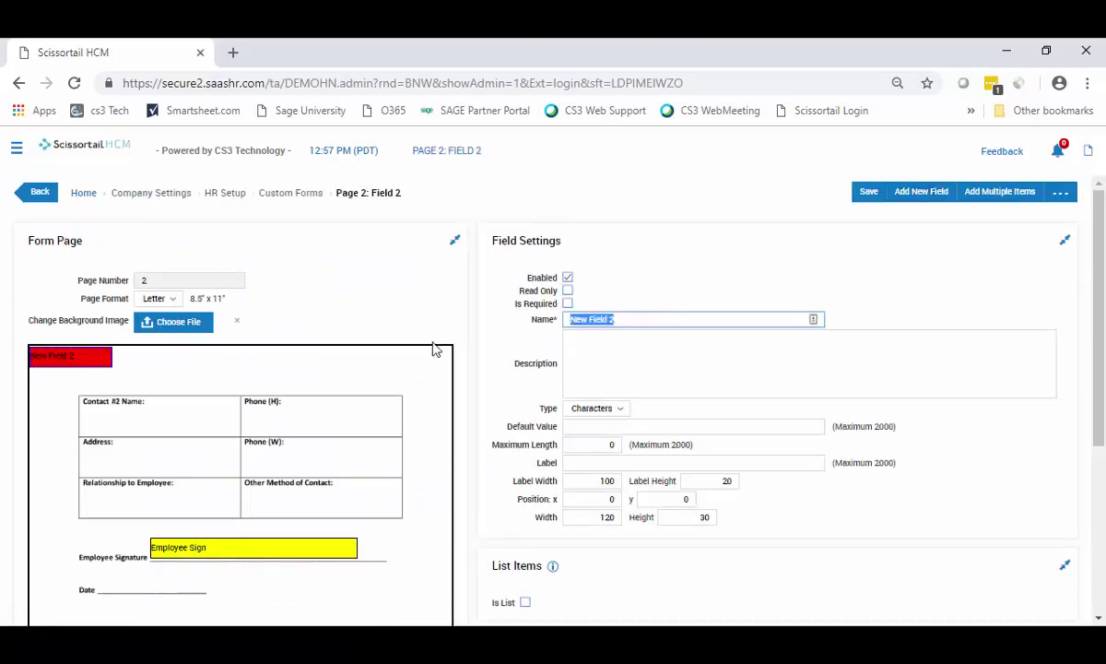
{"action": "type", "text": "Date"}
{"action": "key", "text": "ctrl+a"}
{"action": "key", "text": "ctrl+c"}
{"action": "key", "text": "Tab"}
{"action": "key", "text": "ctrl+v"}
{"action": "key", "text": "Tab"}
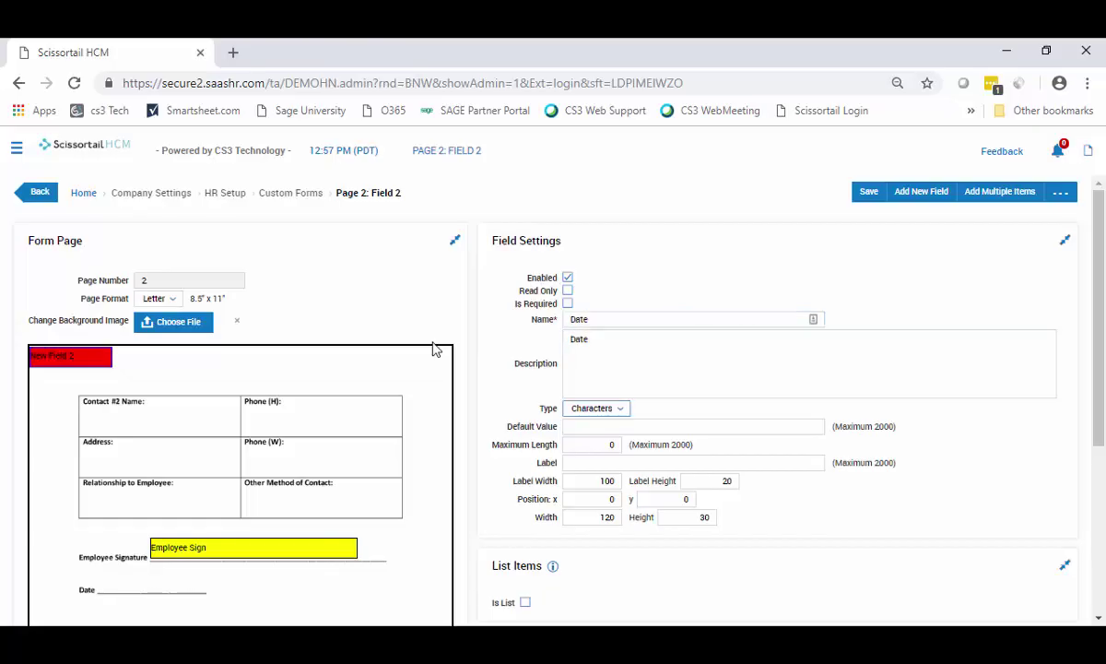
Make it a Date-type field on the Date line at x 101, y 324, width 150, and save
{"action": "key", "text": "d"}
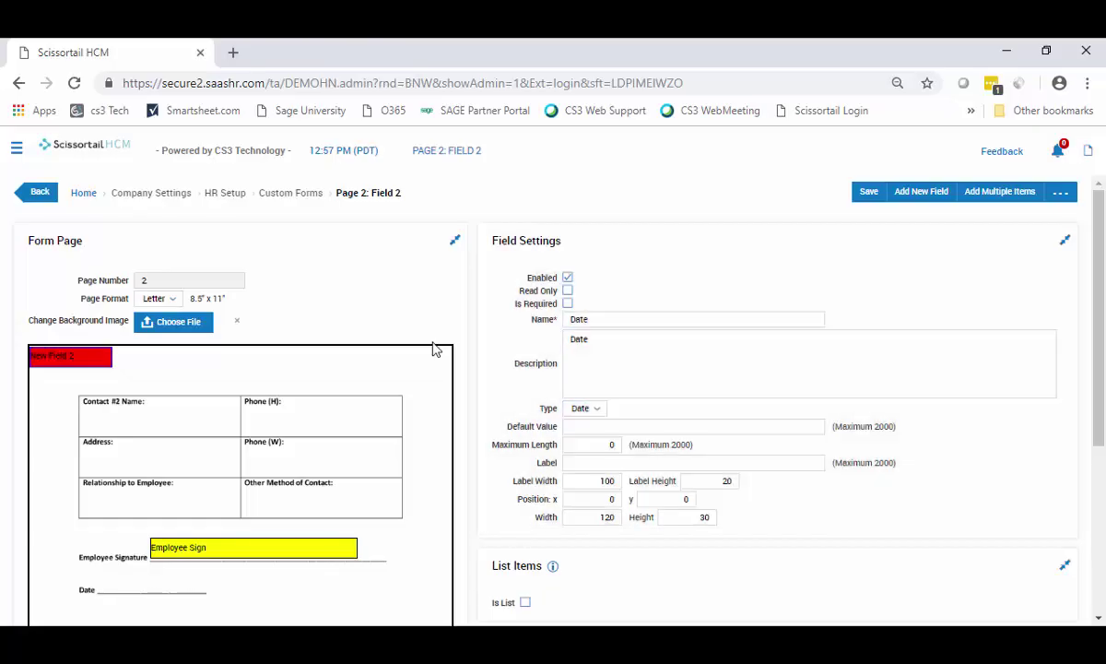
{"action": "left_click", "coordinate": [595, 517]}
{"action": "left_click_drag", "start_coordinate": [55, 360], "coordinate": [129, 579]}
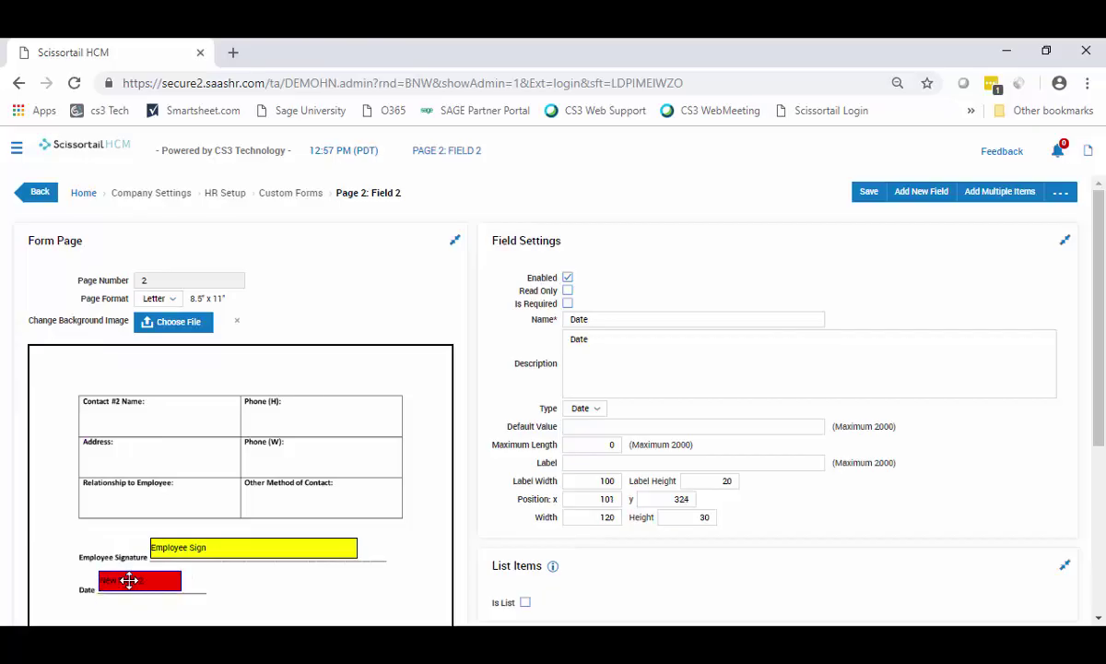
{"action": "double_click", "coordinate": [595, 517]}
{"action": "type", "text": "150"}
{"action": "left_click", "coordinate": [869, 197]}
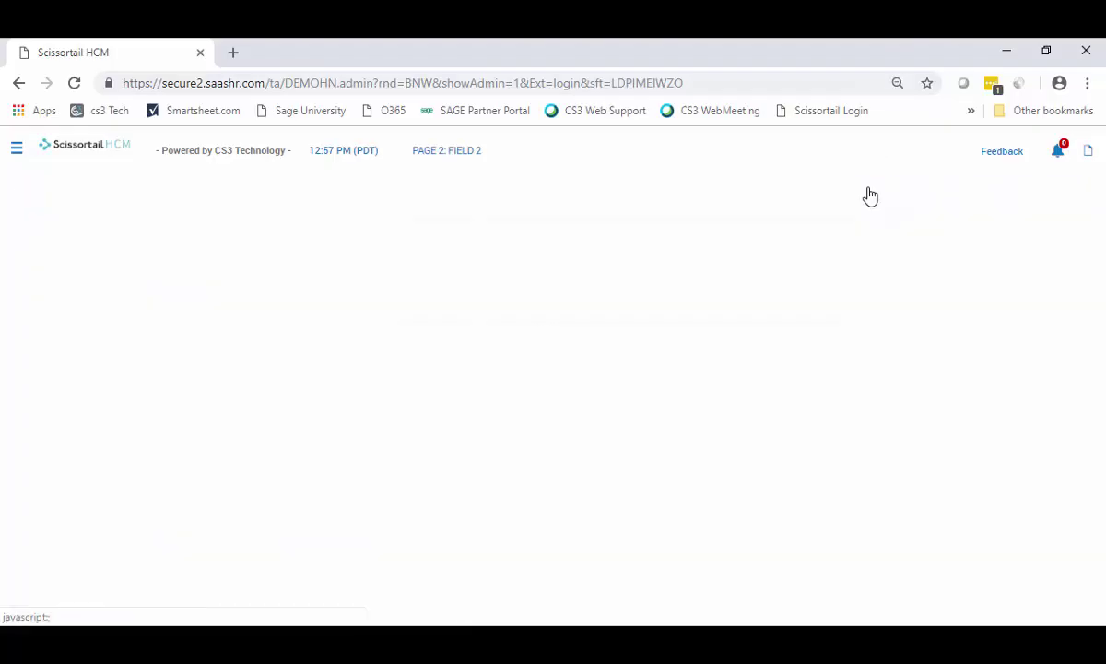
{"action": "scroll", "coordinate": [489, 314], "scroll_direction": "down", "scroll_amount": 2}
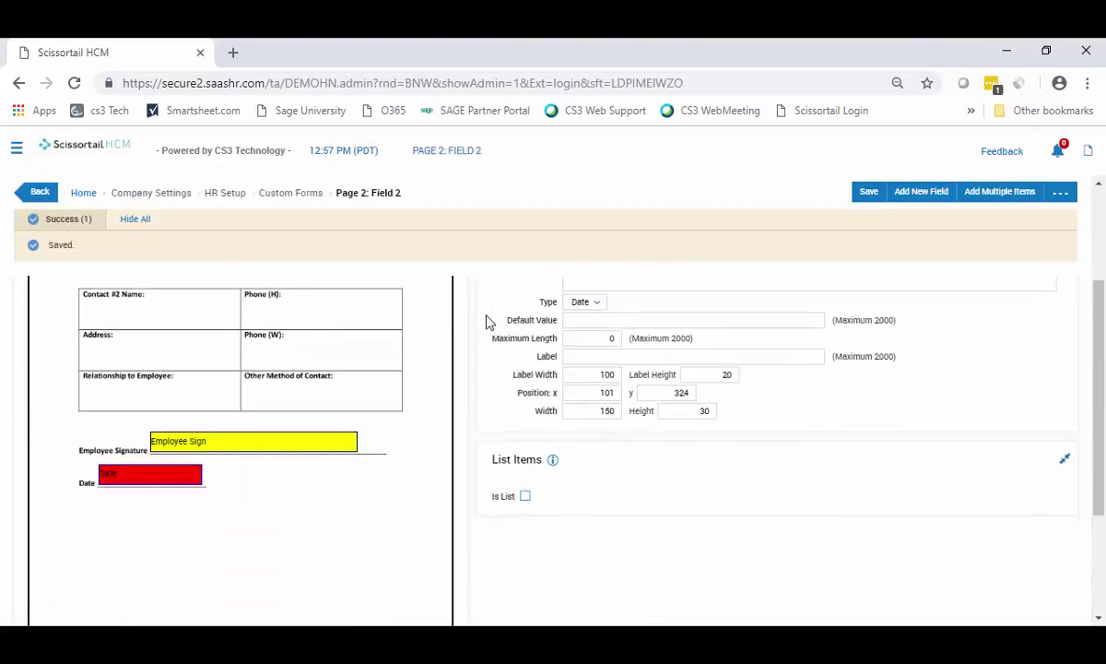
{"action": "left_click", "coordinate": [870, 191]}
{"action": "scroll", "coordinate": [664, 389], "scroll_direction": "down", "scroll_amount": 2}
{"action": "scroll", "coordinate": [664, 389], "scroll_direction": "up", "scroll_amount": 2}
{"action": "scroll", "coordinate": [664, 389], "scroll_direction": "down", "scroll_amount": 1}
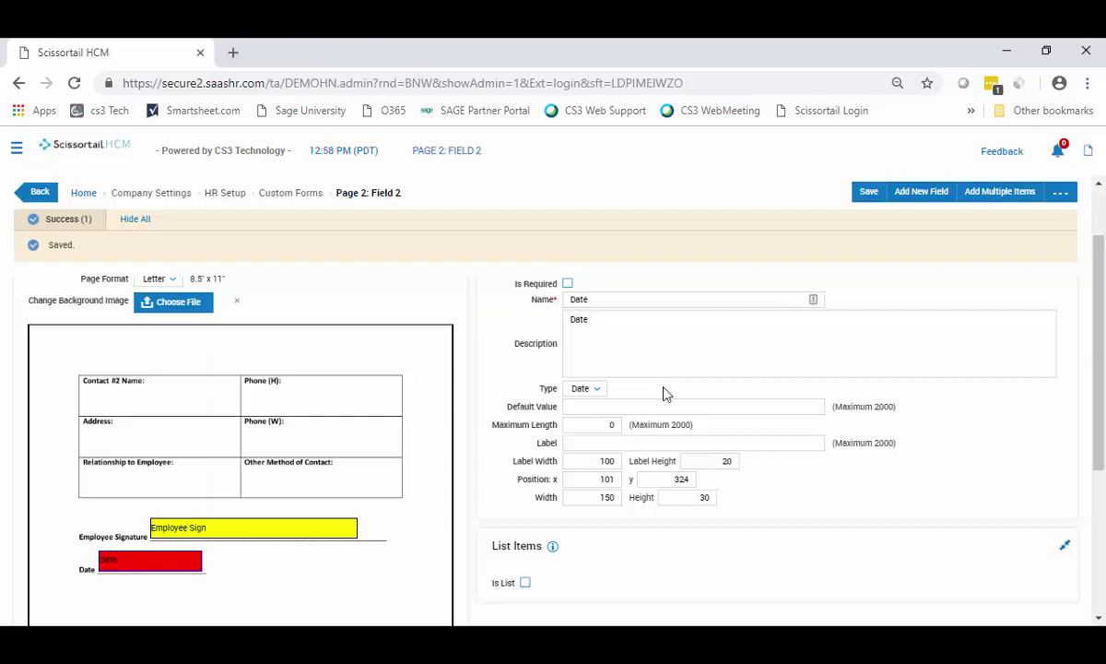
From page 2's field list, preview the form, try the SIGN Terms and Conditions dialog, then close the preview
{"action": "left_click", "coordinate": [40, 193]}
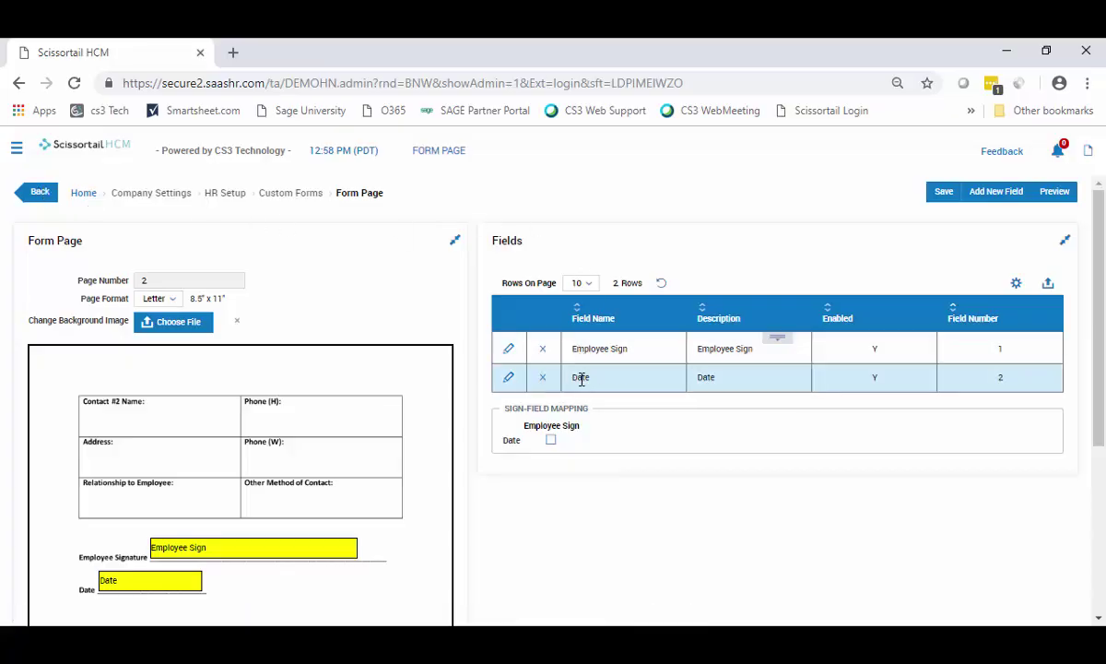
{"action": "left_click", "coordinate": [1056, 193]}
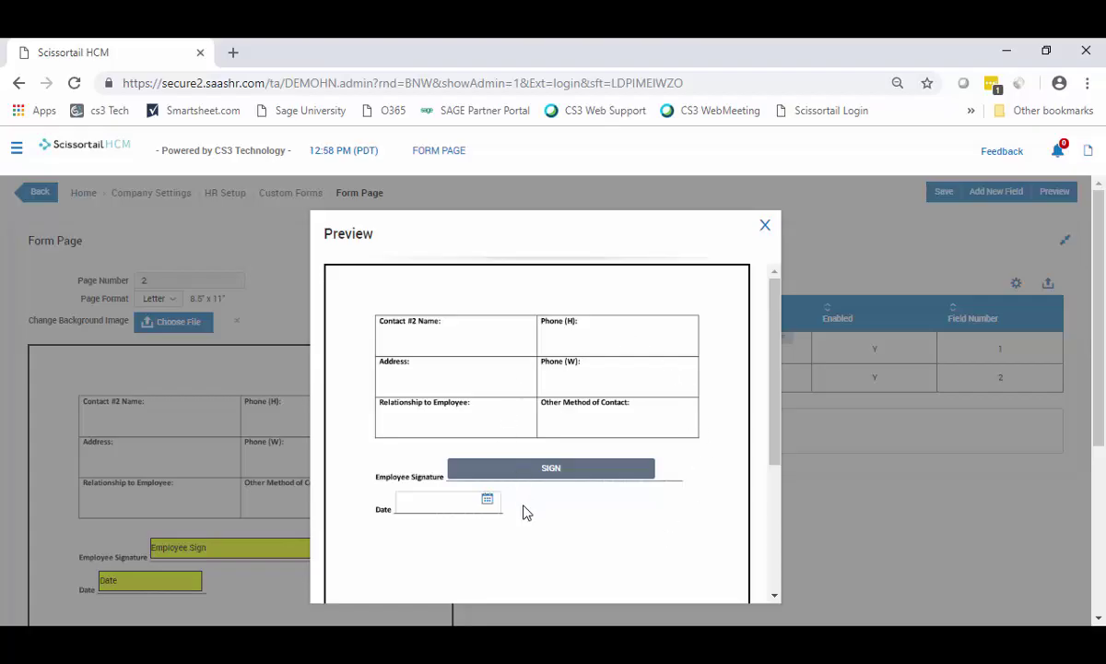
{"action": "left_click", "coordinate": [558, 472]}
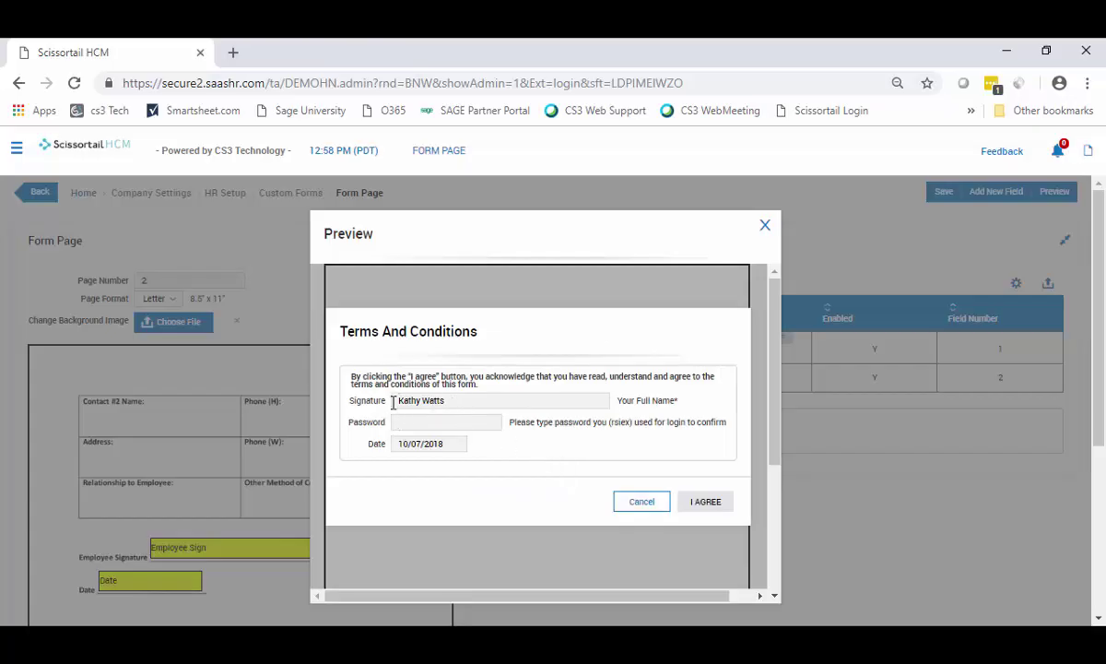
{"action": "left_click", "coordinate": [450, 423]}
{"action": "left_click", "coordinate": [710, 503]}
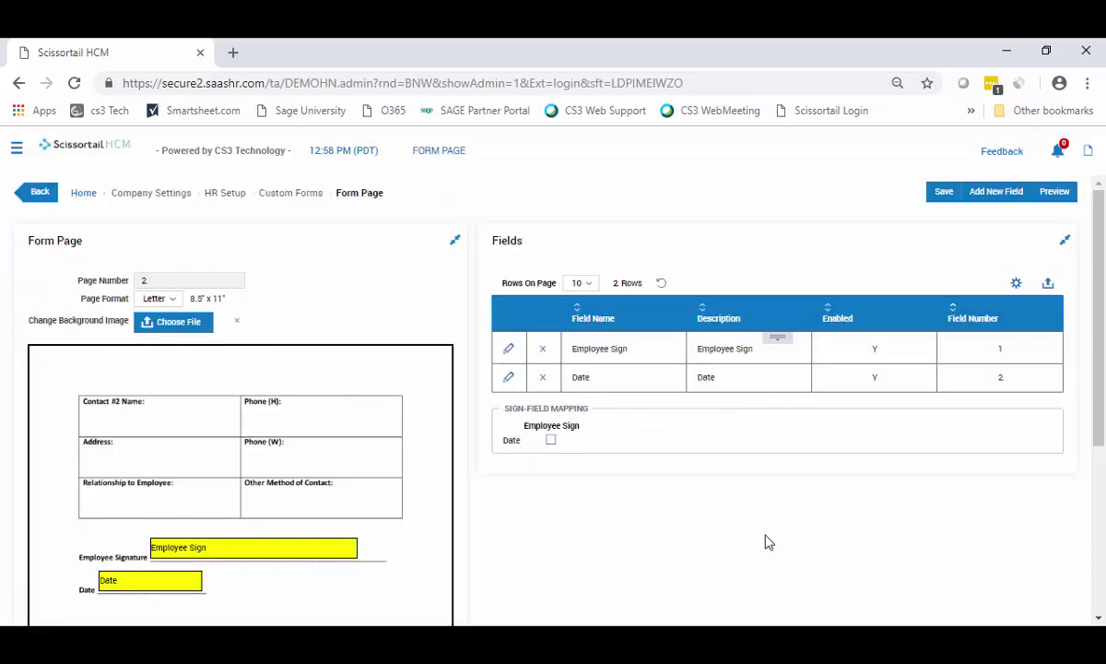